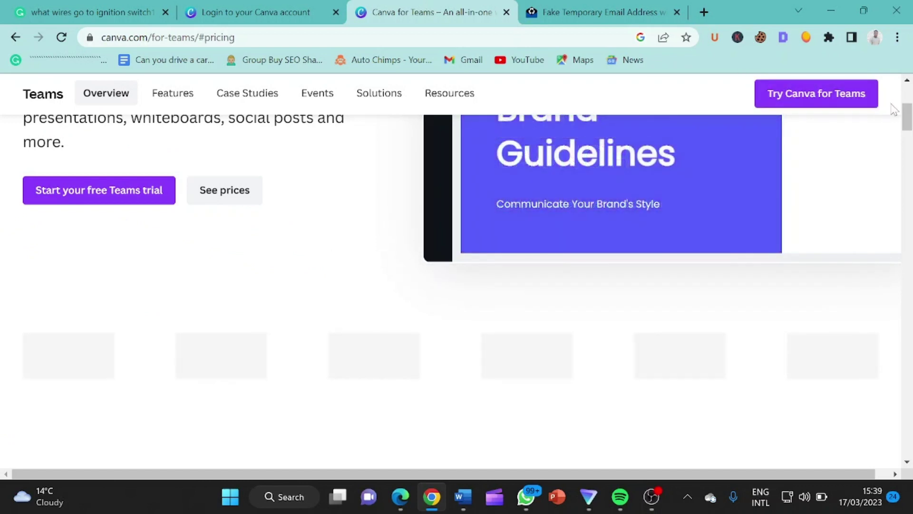
drag(908, 116, 909, 93)
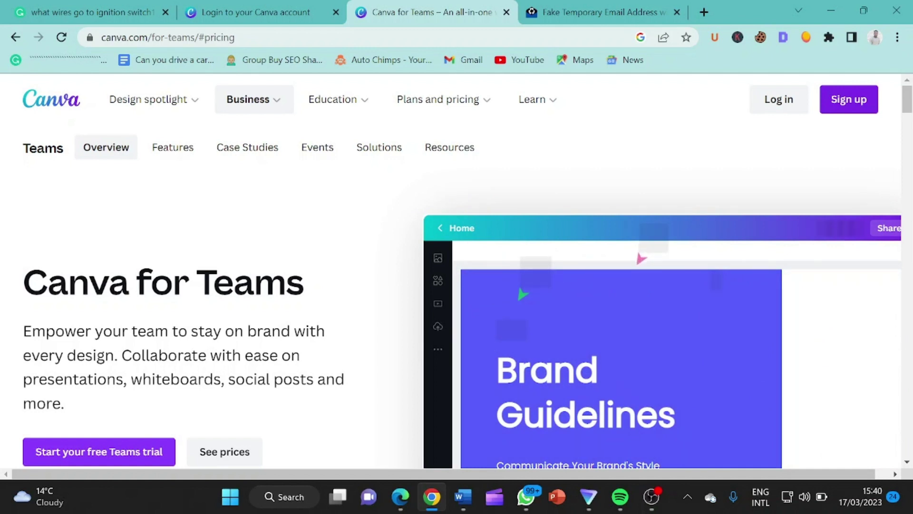
mouse_move(157, 100)
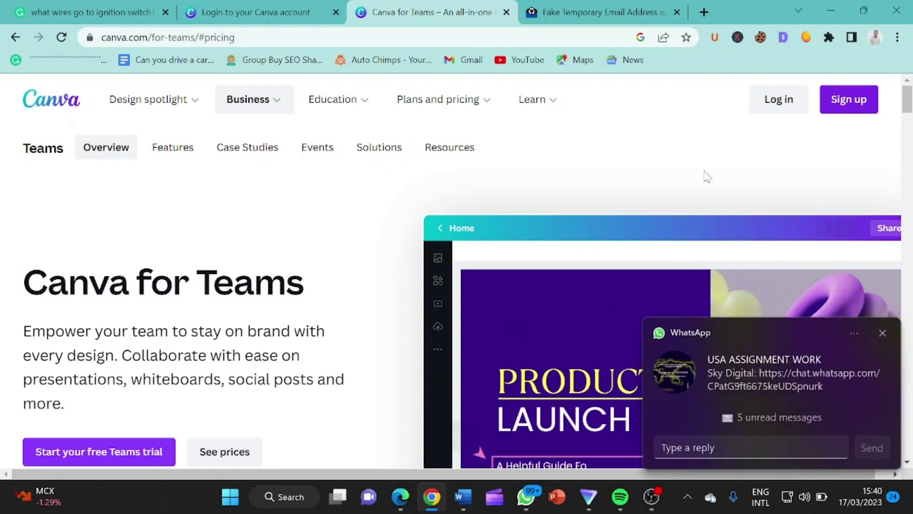
click(879, 333)
Step: Copy the temporary address from EmailGenerator.org and return to the Canva for Teams page
click(589, 11)
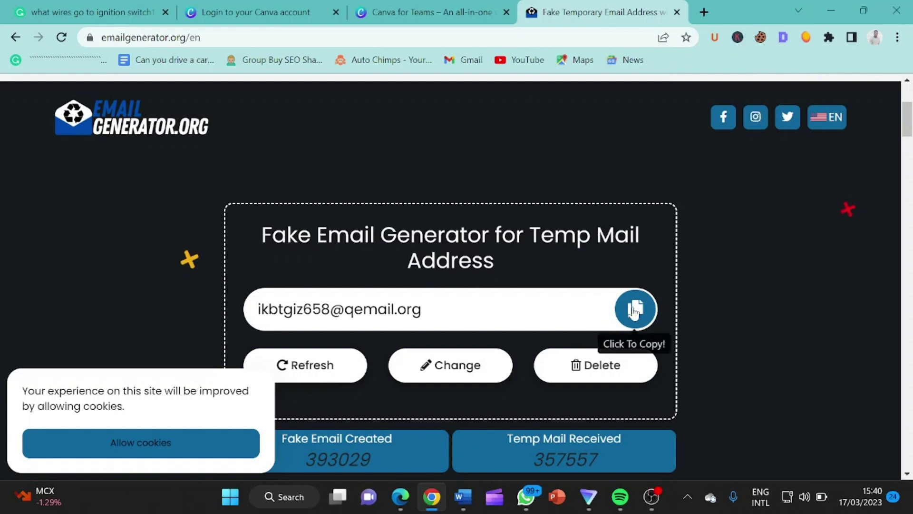
click(636, 312)
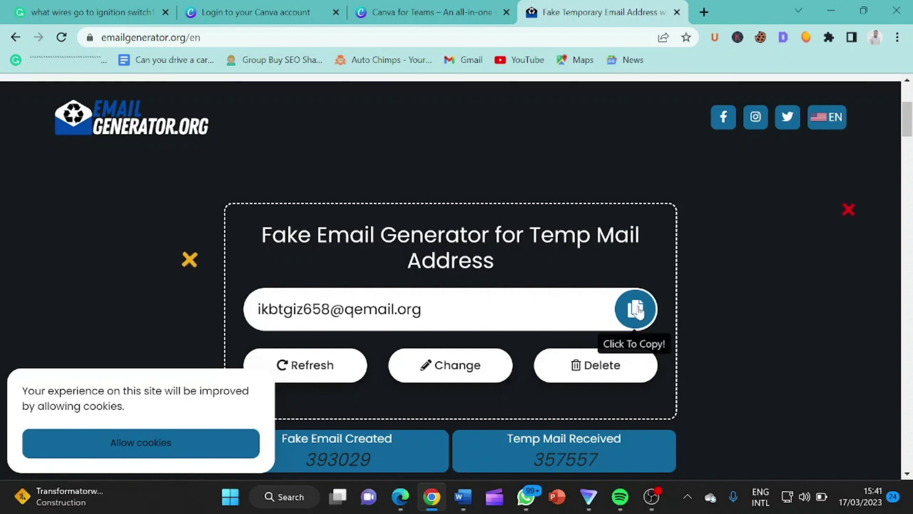
click(638, 312)
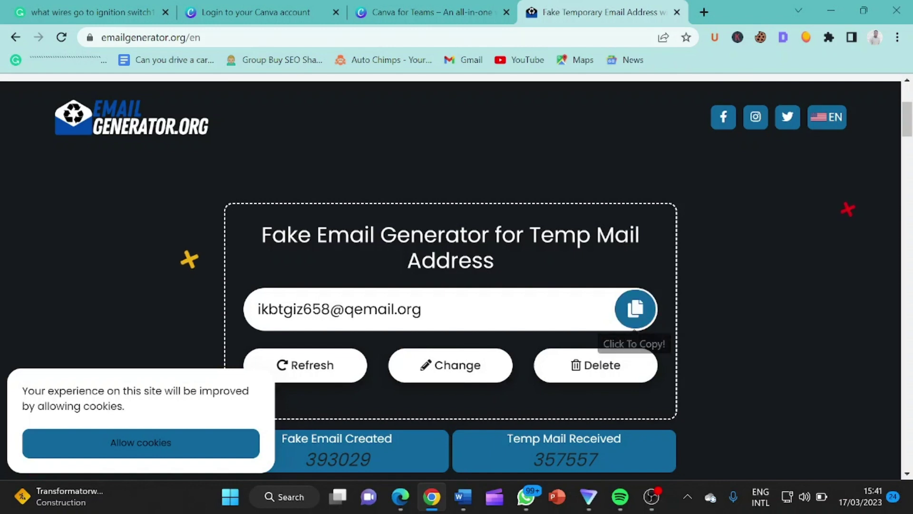
click(416, 12)
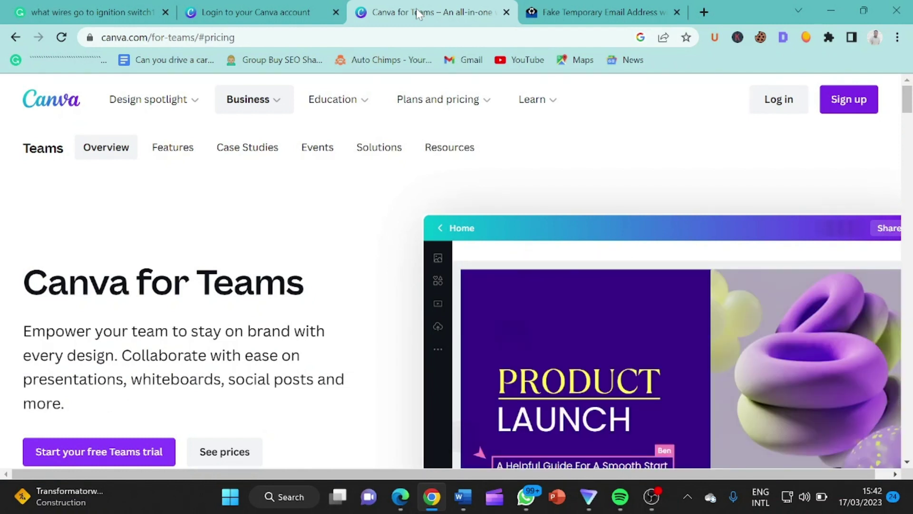
Step: Sign up for Canva with email, pasting the copied temporary address and continuing
click(861, 104)
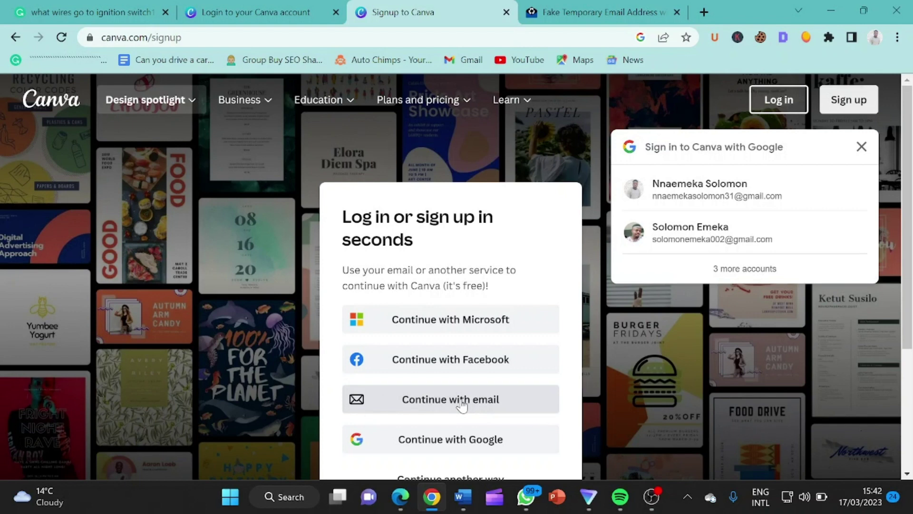
scroll(461, 404, down, 2)
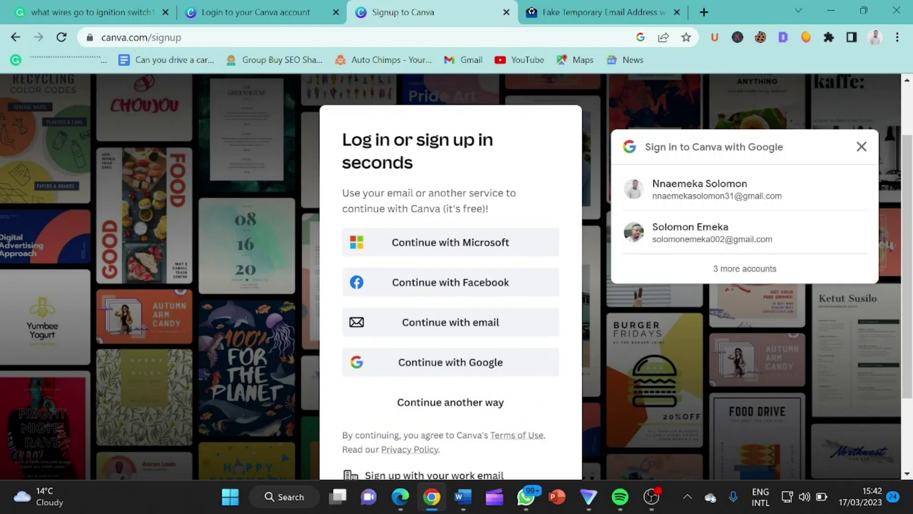
click(437, 324)
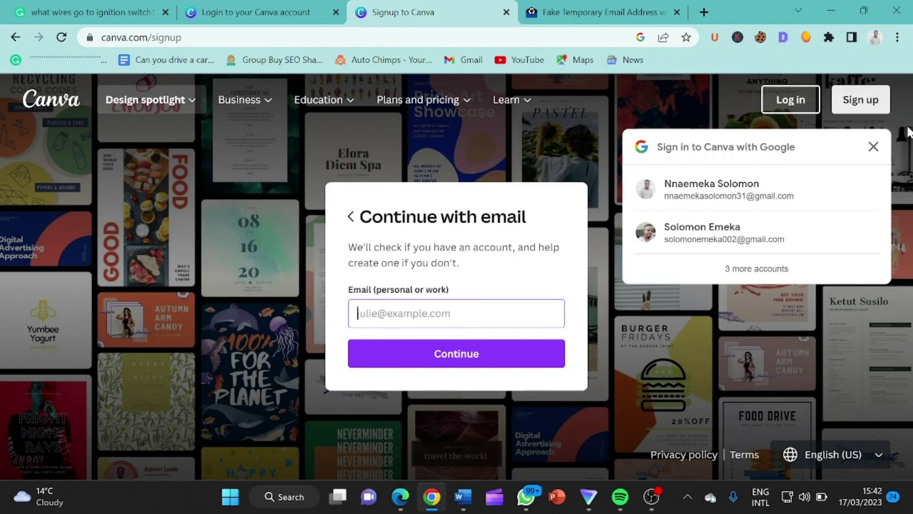
click(873, 147)
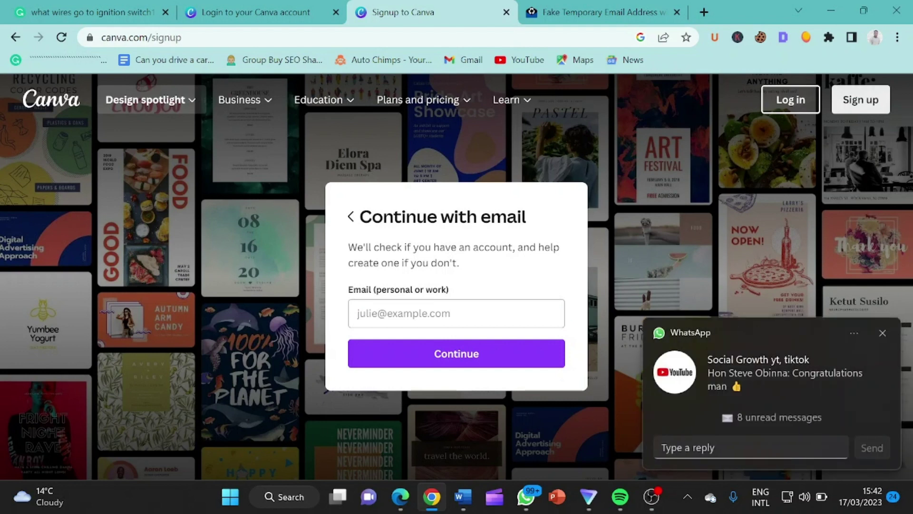
click(440, 315)
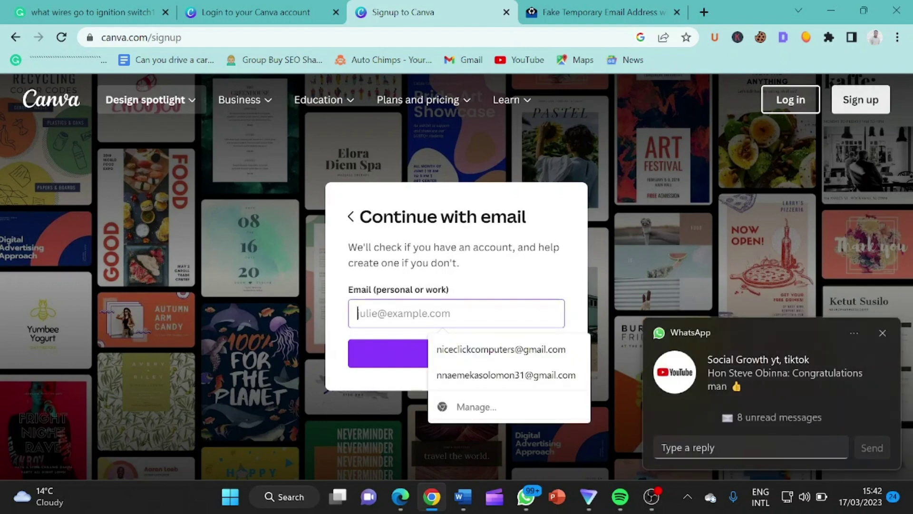
key(ctrl+v)
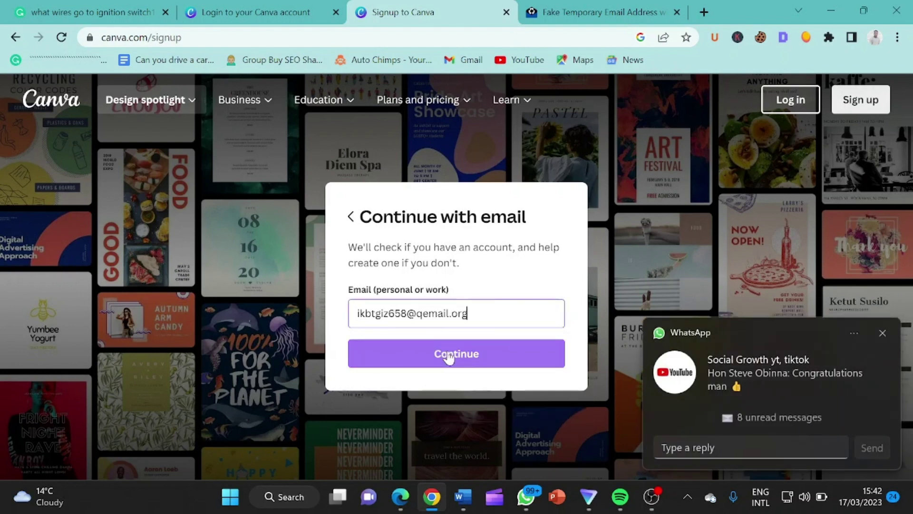
click(452, 358)
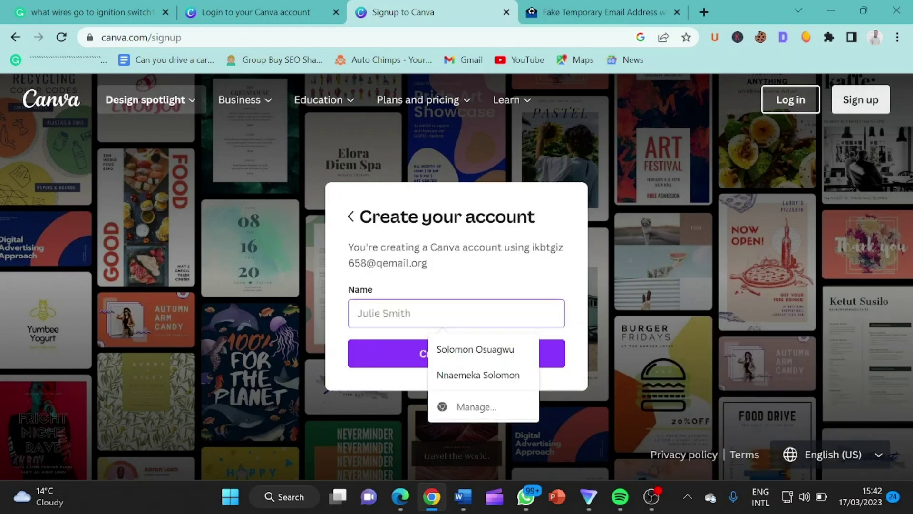
Step: Enter the account holder's full name in the Name field and create the account
click(575, 12)
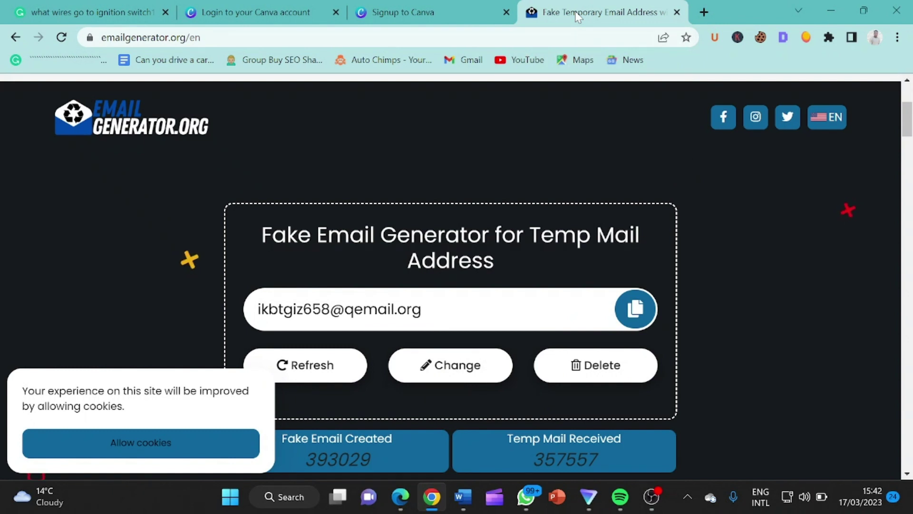
click(451, 4)
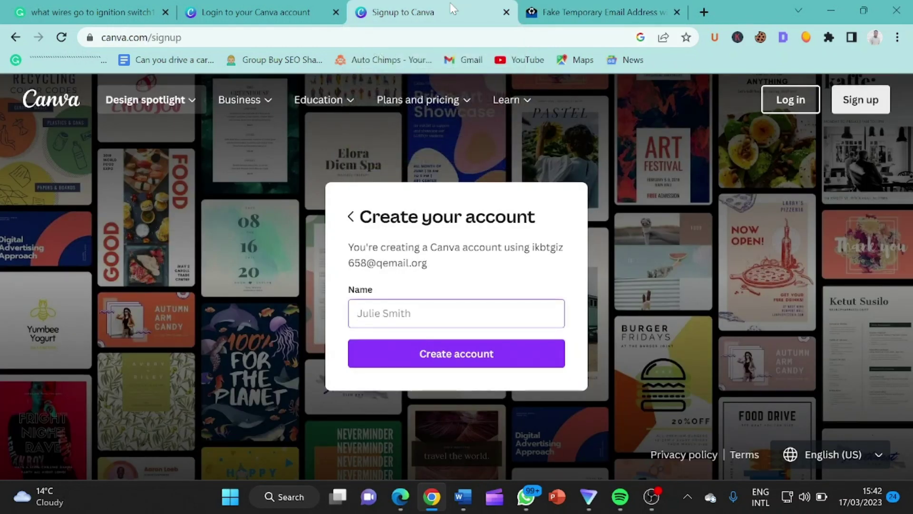
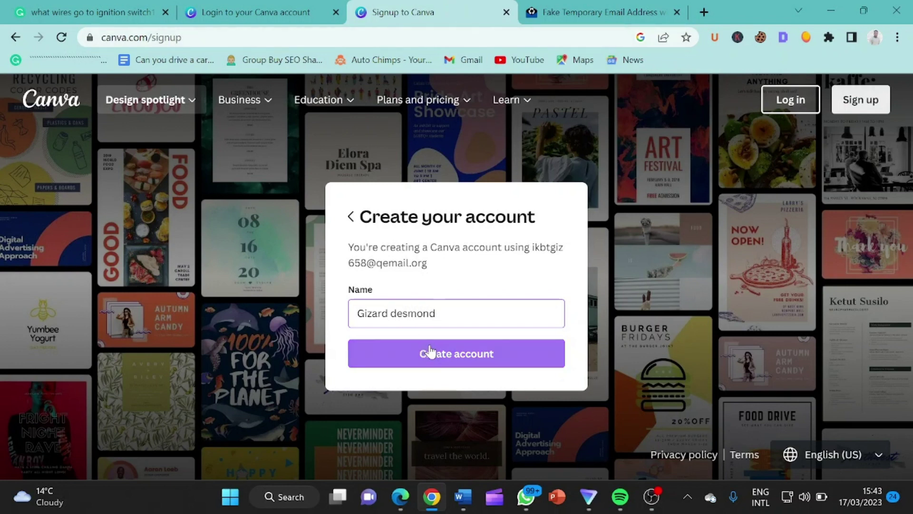
click(431, 356)
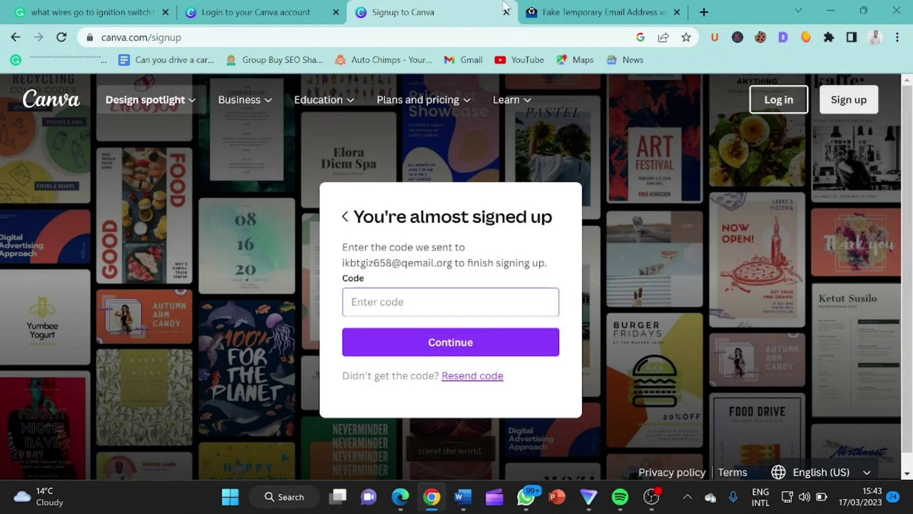
Step: Open Canva's code email in the EmailGenerator.org temporary inbox
click(601, 10)
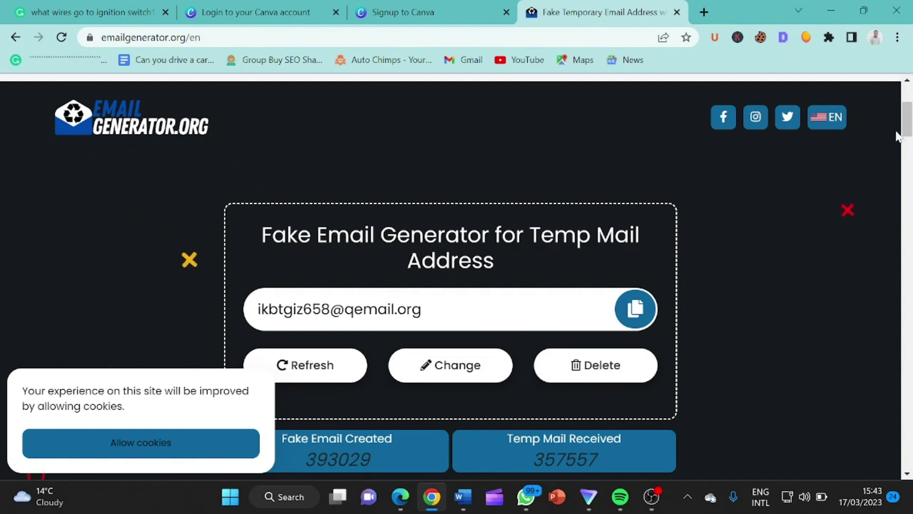
drag(906, 133, 366, 187)
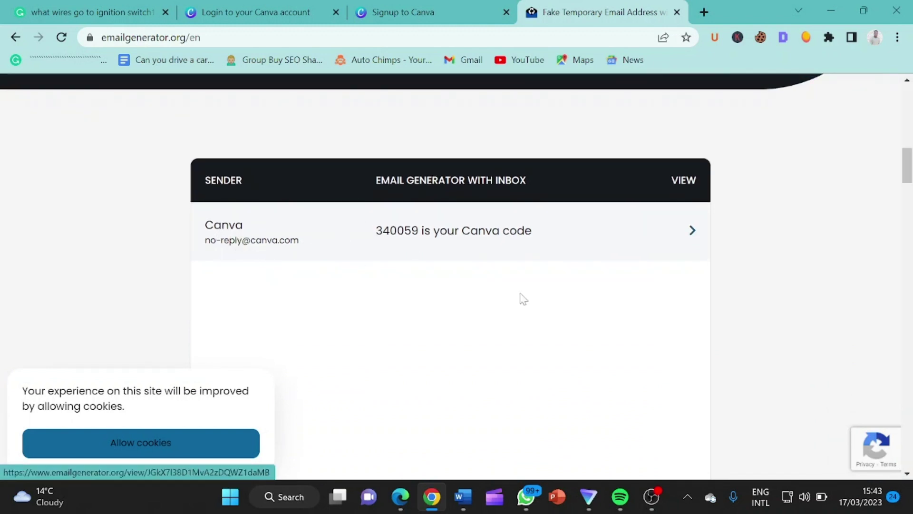
click(690, 233)
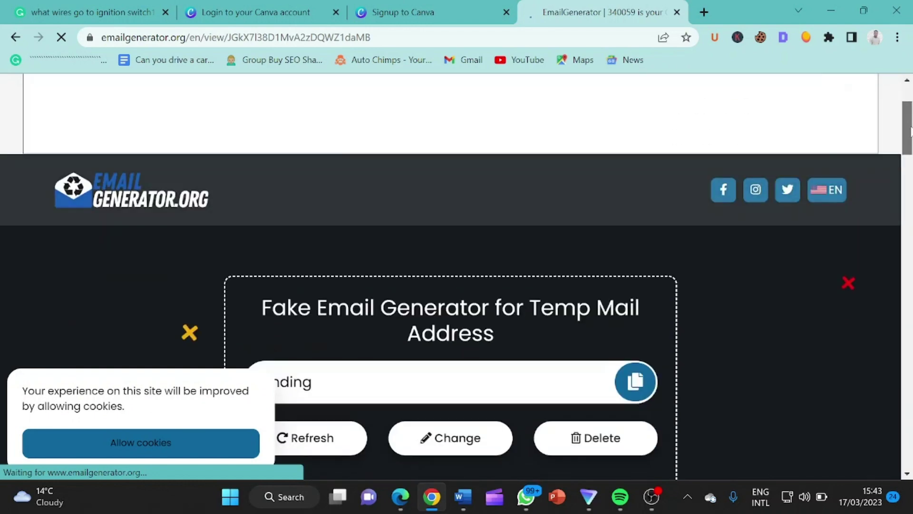
drag(910, 132, 895, 158)
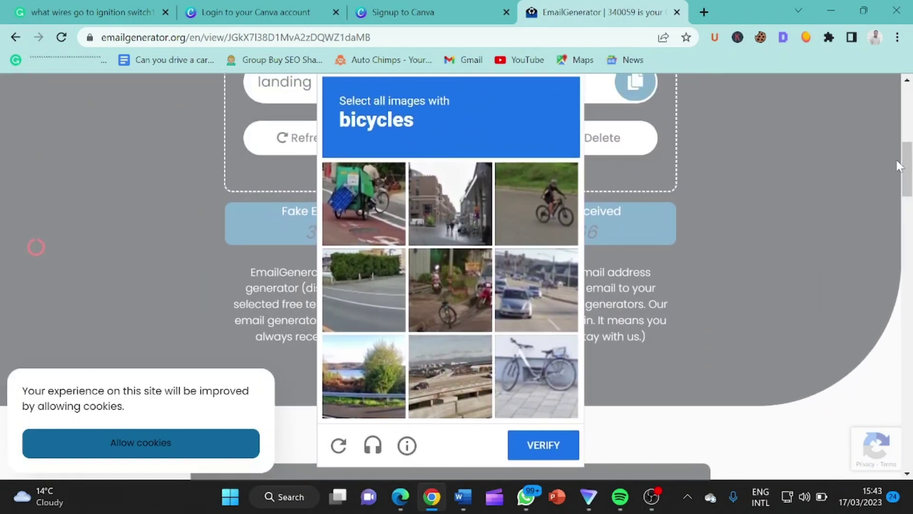
Step: Pass the bicycle reCAPTCHA challenge and select the verification code in the email
click(521, 208)
click(360, 213)
click(457, 302)
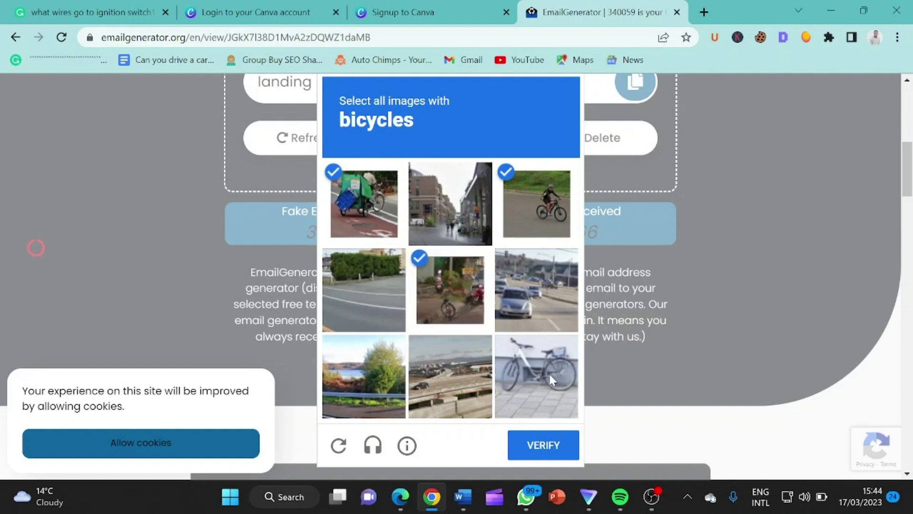
click(549, 372)
click(551, 447)
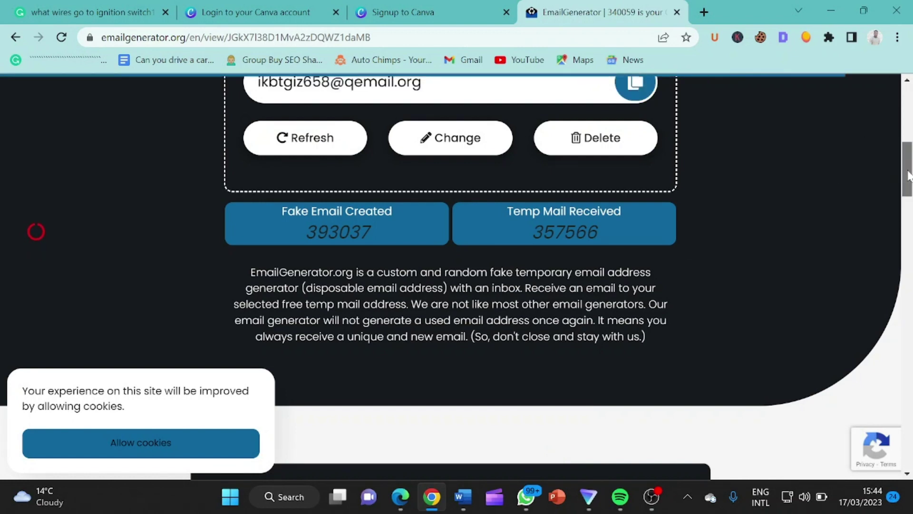
drag(909, 176, 910, 227)
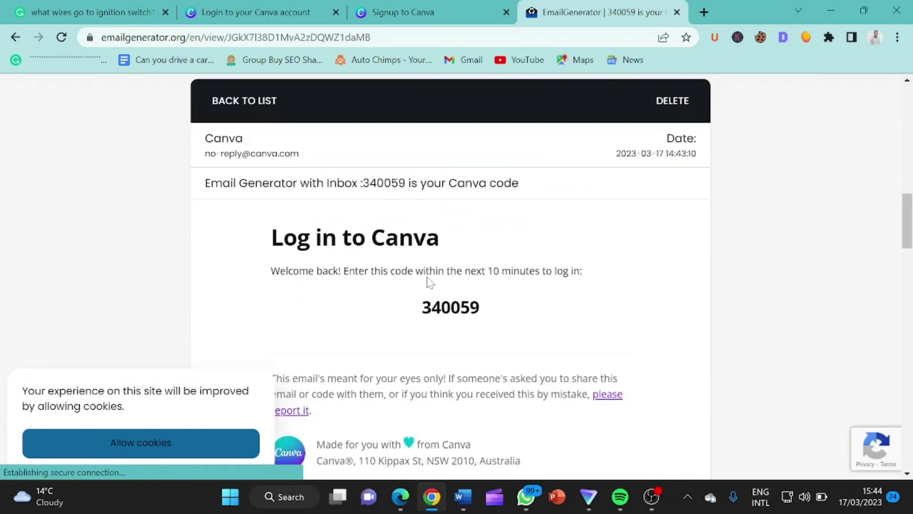
drag(485, 312, 418, 311)
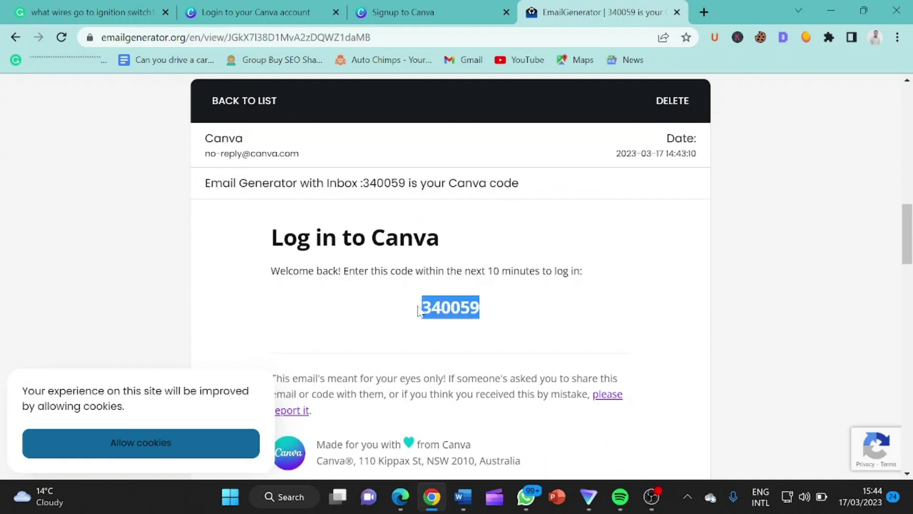
Step: Paste the verification code into Canva's Code field and submit it
click(408, 8)
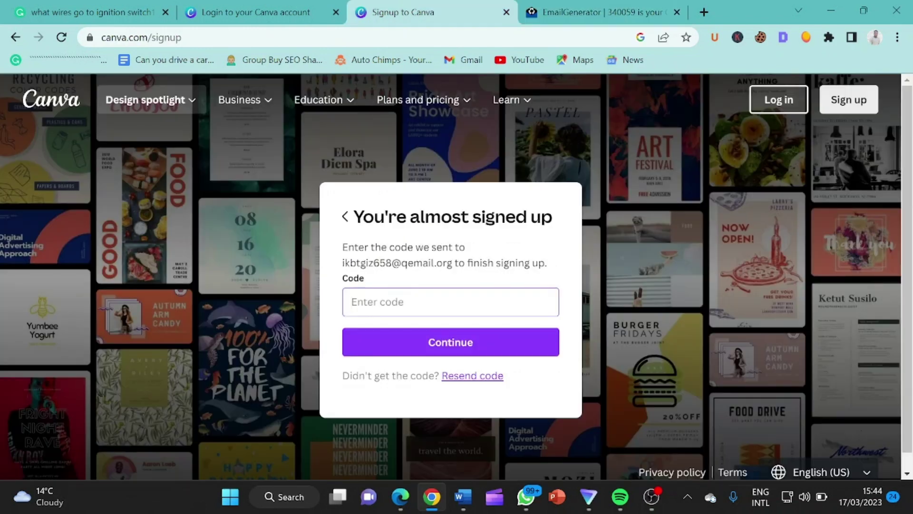
key(ctrl+v)
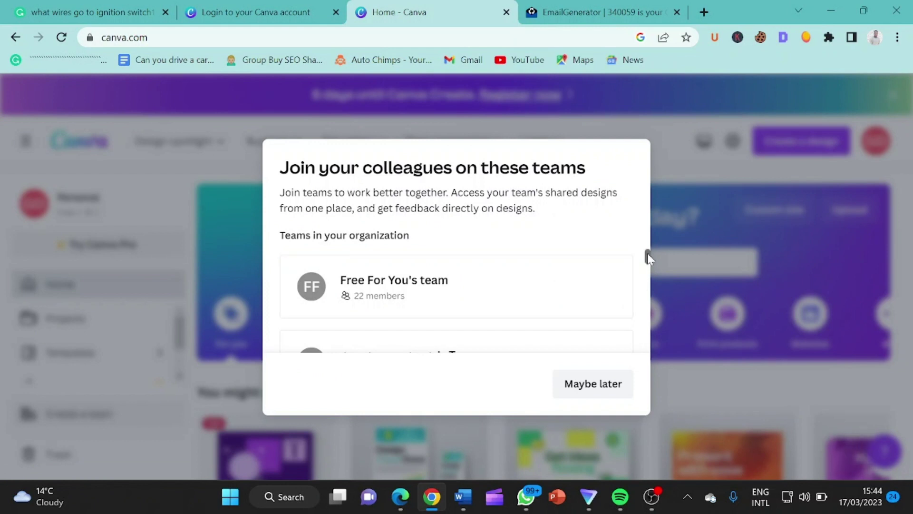
Step: Skip joining the suggested teams and pick Small business as the intended use
drag(647, 254, 645, 358)
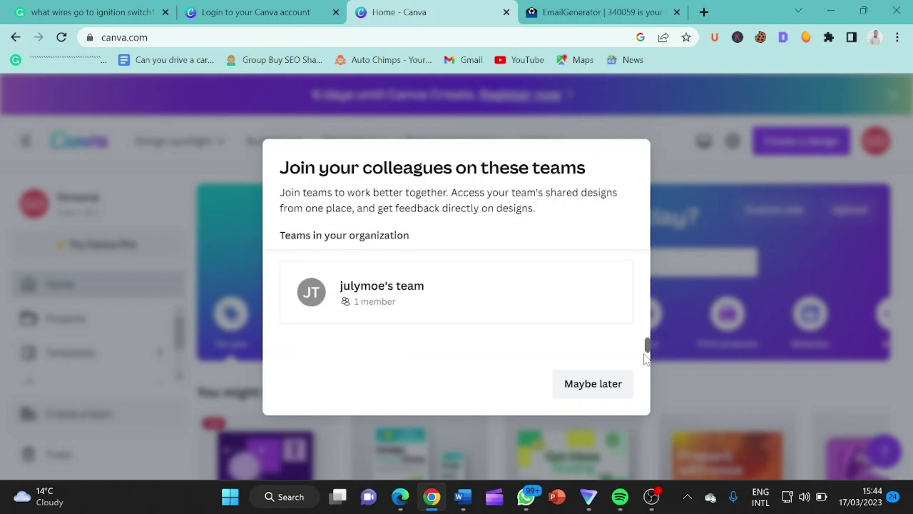
click(612, 388)
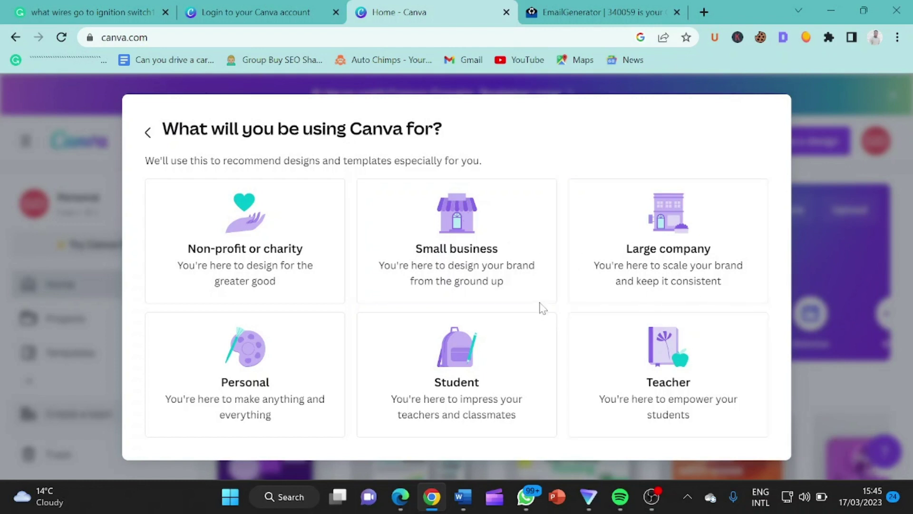
click(493, 254)
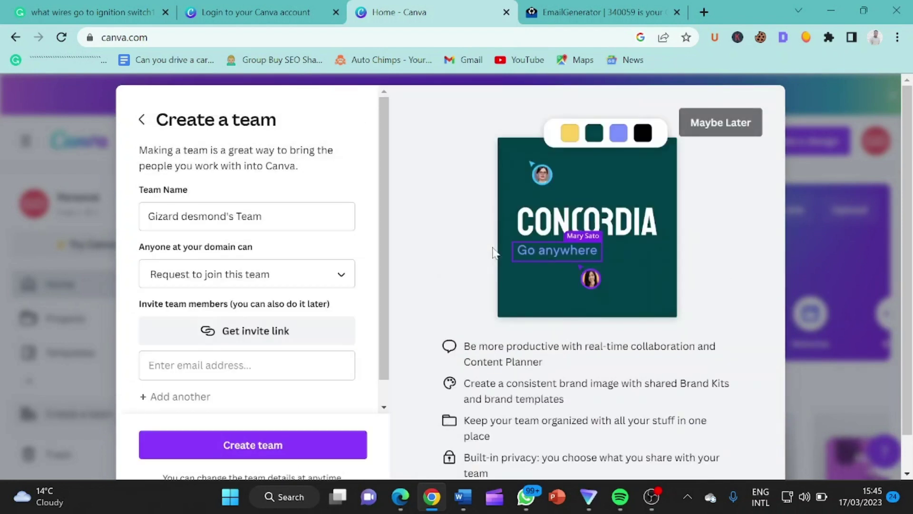
Step: Replace the team name with a new one and set domain access to Join this team by invitation
click(240, 209)
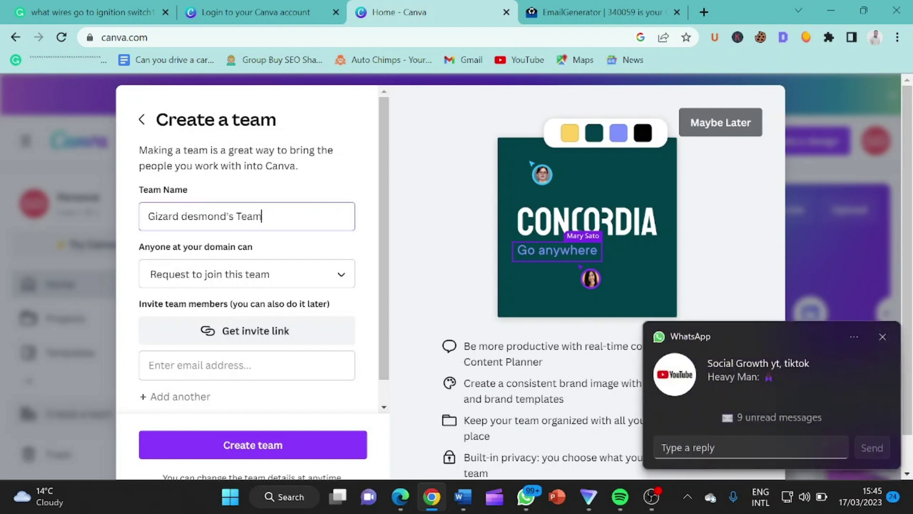
key(BackSpace)
key(BackSpace)
key(BackSpace)
key(BackSpace)
key(BackSpace)
key(BackSpace)
key(BackSpace)
key(BackSpace)
key(BackSpace)
key(BackSpace)
key(BackSpace)
key(BackSpace)
key(BackSpace)
key(BackSpace)
key(BackSpace)
key(BackSpace)
key(BackSpace)
key(BackSpace)
key(BackSpace)
key(BackSpace)
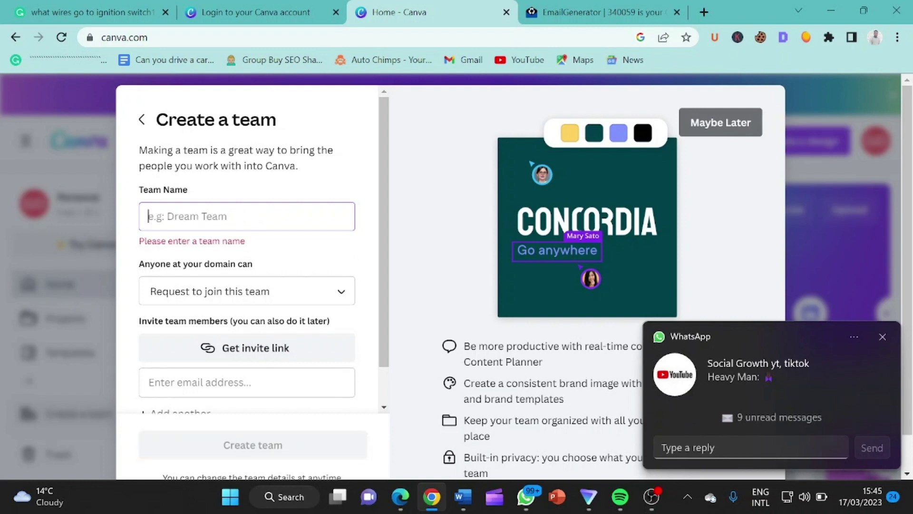
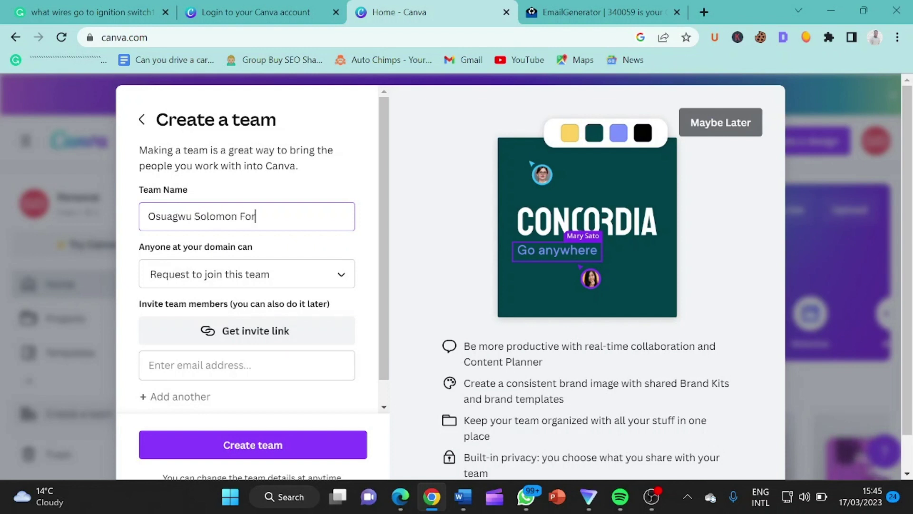
text( Your)
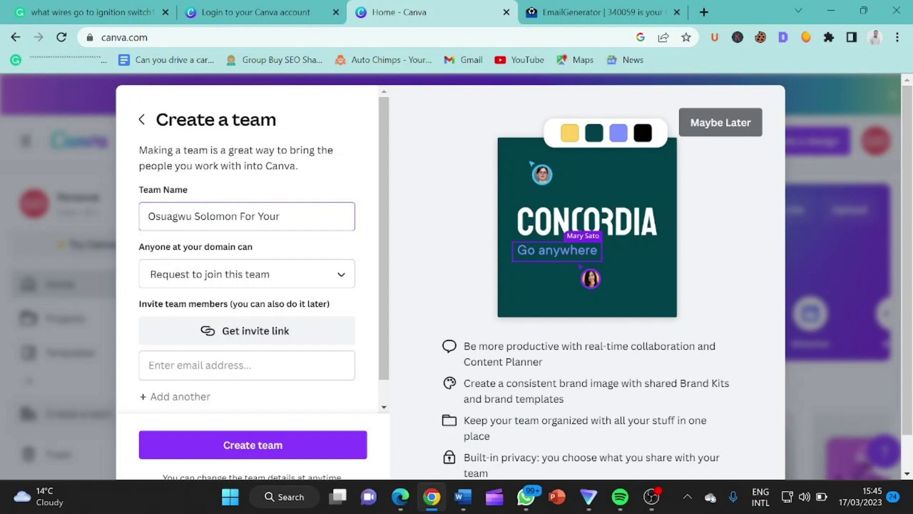
click(347, 277)
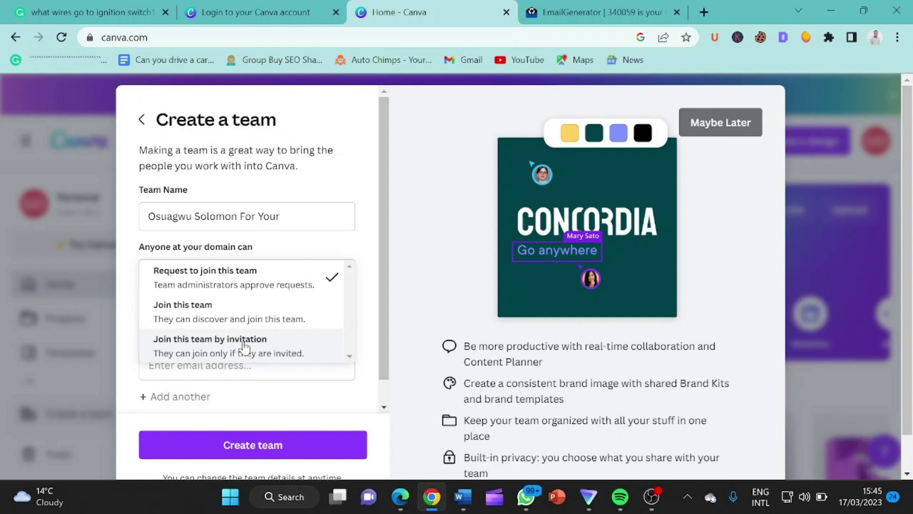
click(244, 347)
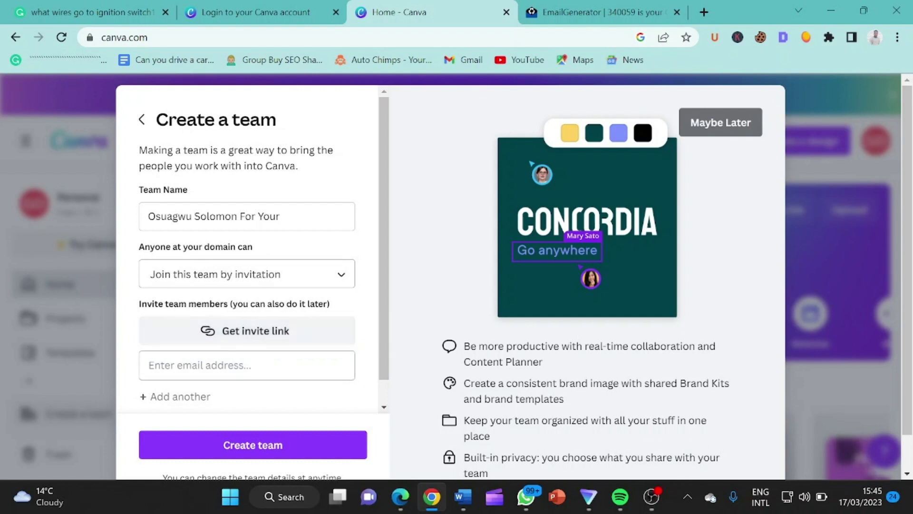
click(238, 365)
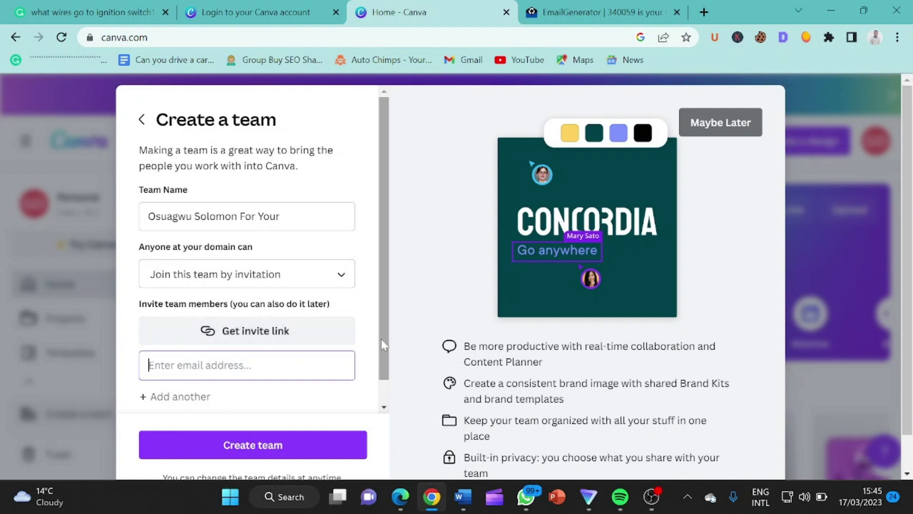
Step: Enter two invitees' Gmail addresses under Invite team members, fixing a typo in the second
drag(384, 346, 384, 375)
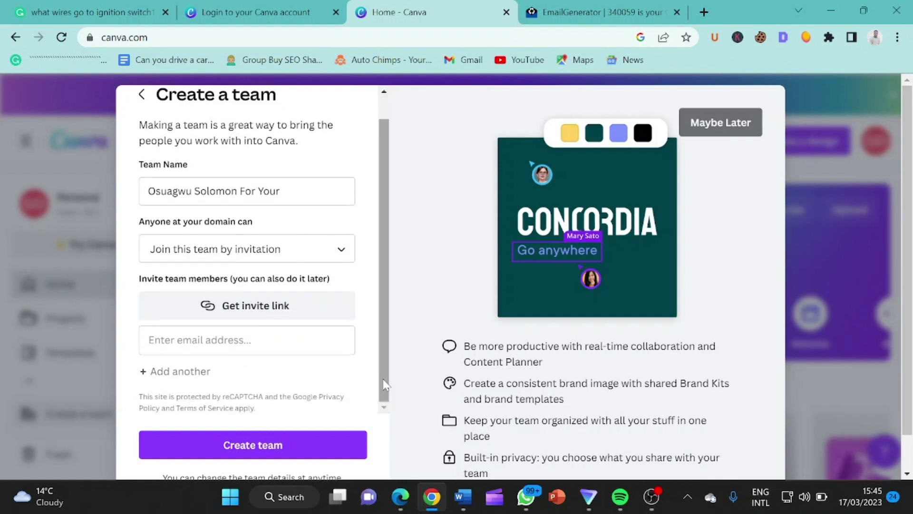
click(238, 339)
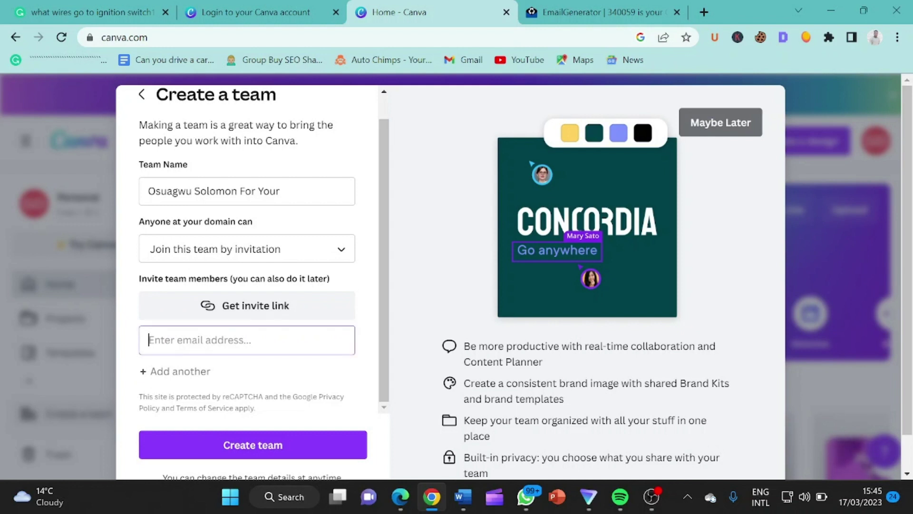
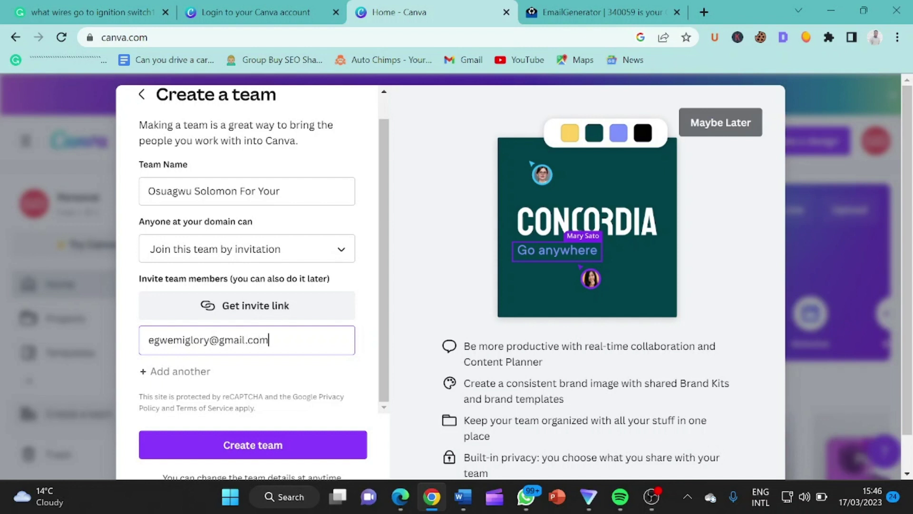
click(185, 375)
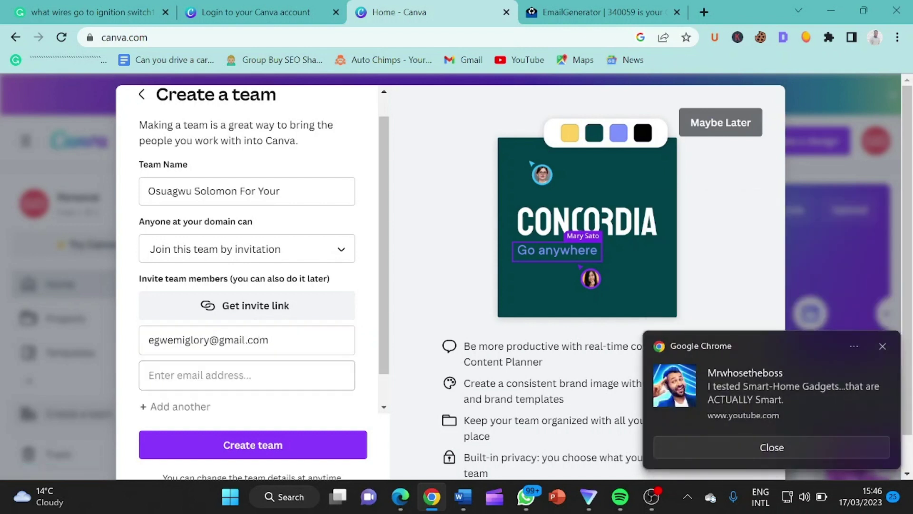
click(882, 347)
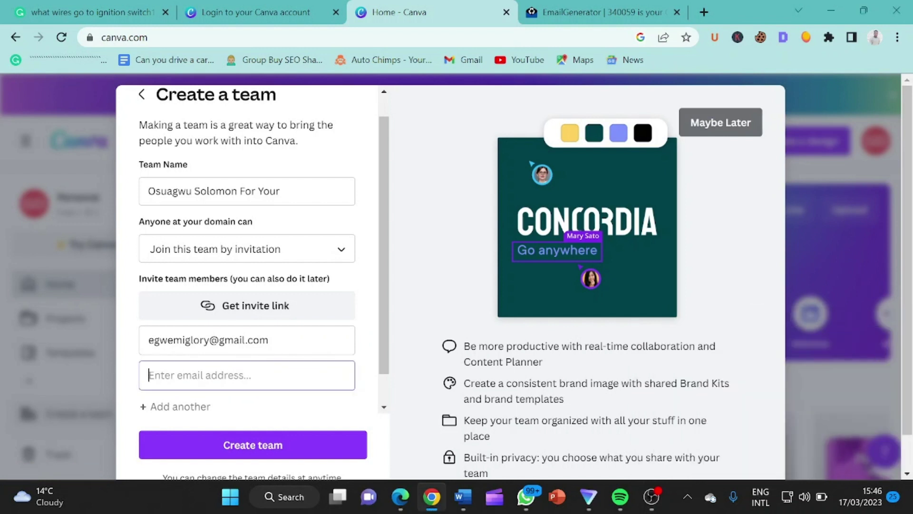
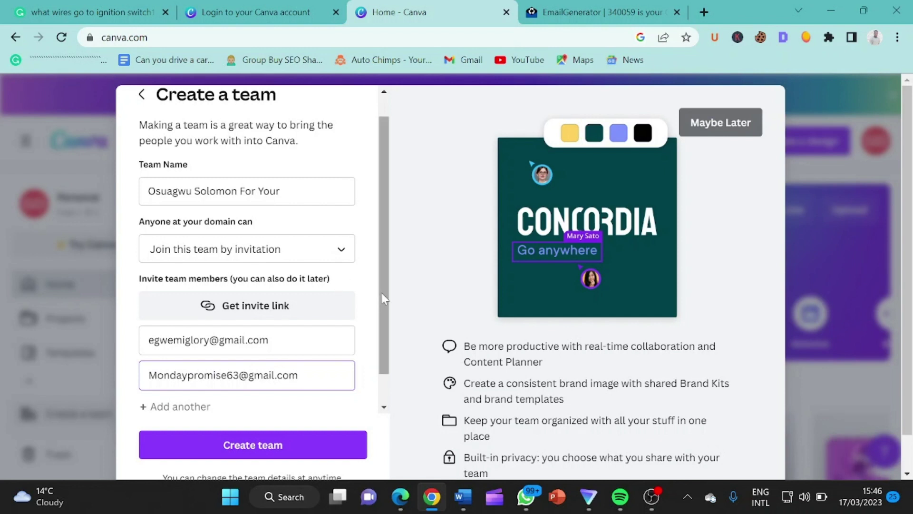
drag(381, 292, 381, 325)
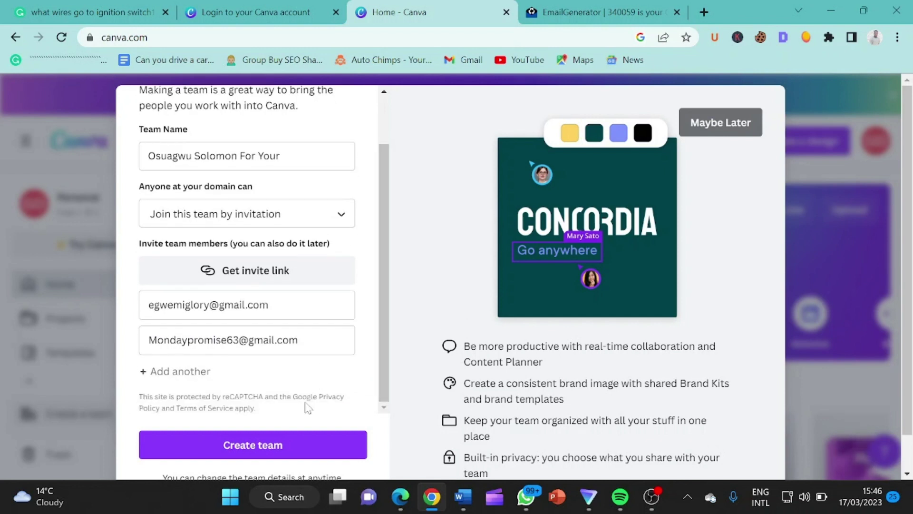
Step: Create the team with the entered name, access setting and invitees
click(294, 443)
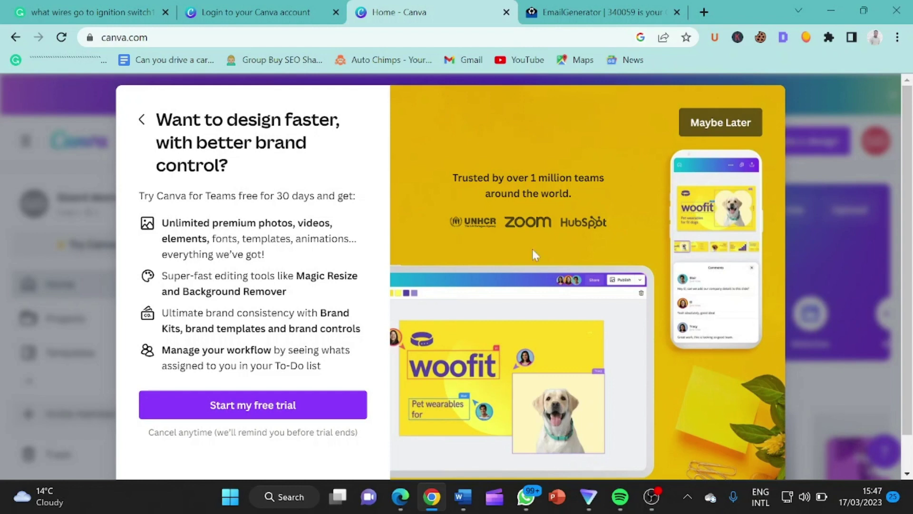
Step: Start the 30-day free trial and continue with the Yearly €139.90 plan
click(240, 410)
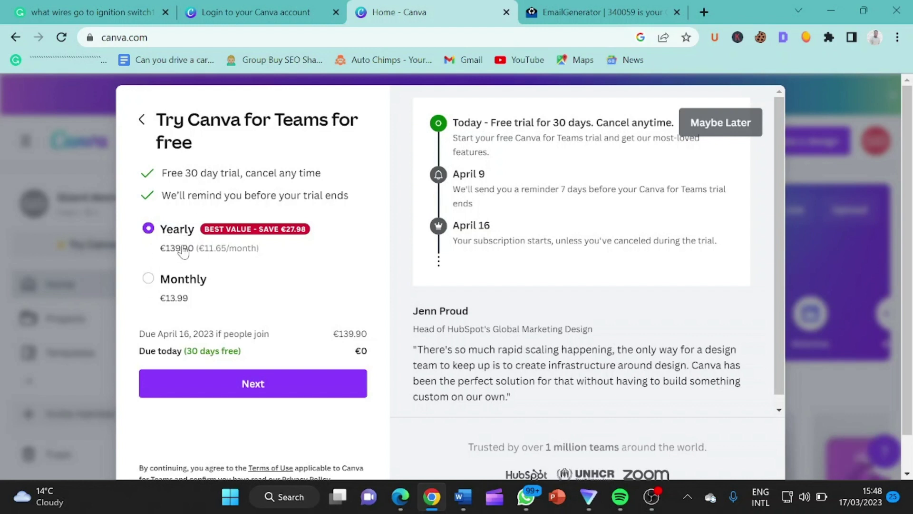
click(297, 384)
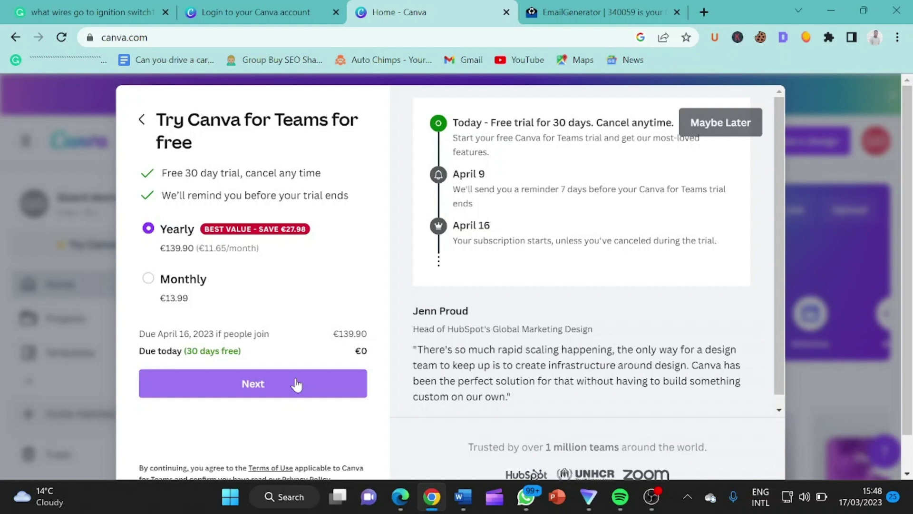
Step: Choose PayPal as the payment method for the trial checkout
click(284, 383)
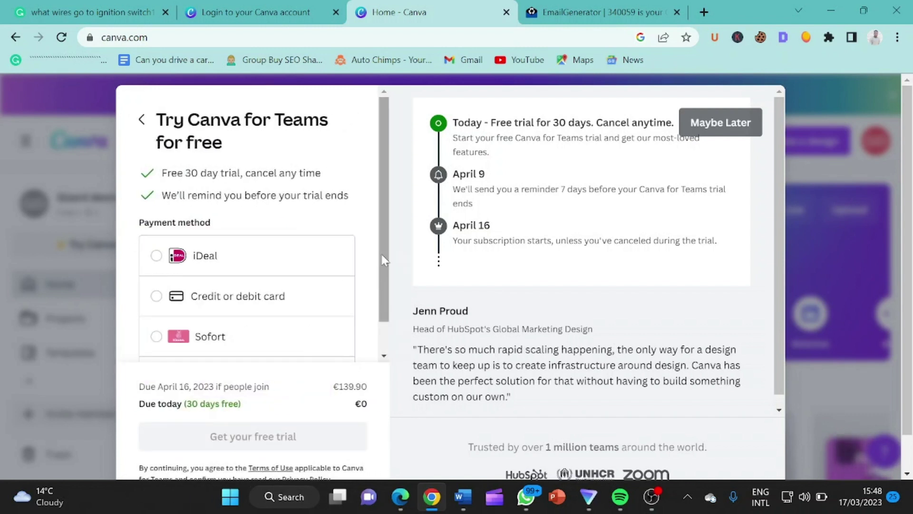
drag(385, 260, 380, 286)
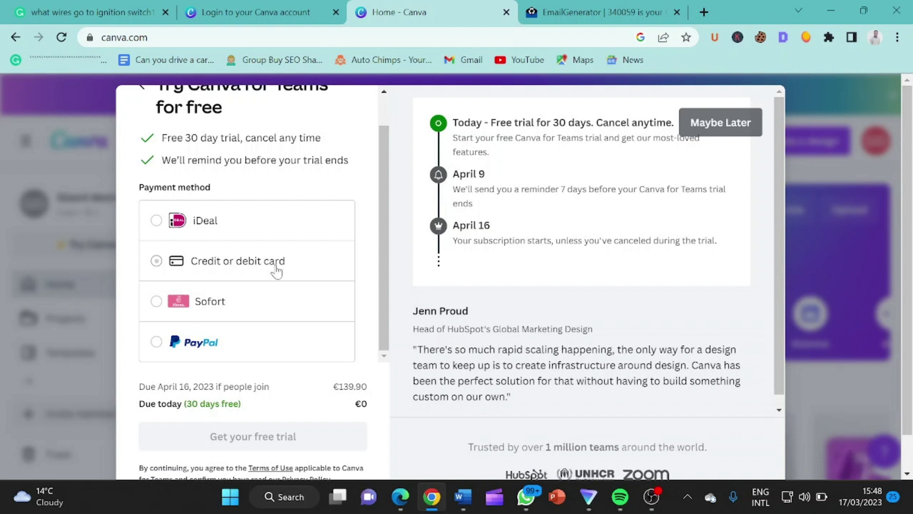
click(156, 343)
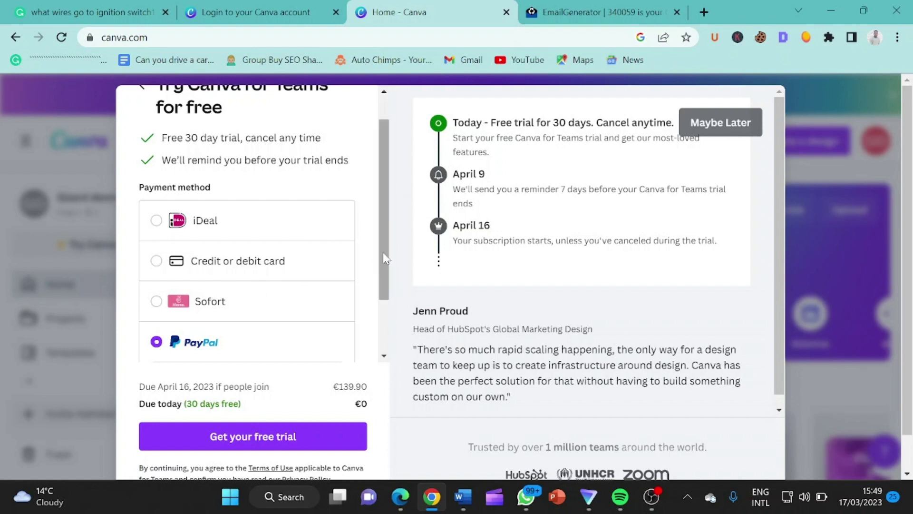
Step: Set the PayPal billing country to Nigeria and dismiss the WhatsApp notification
drag(384, 255, 382, 324)
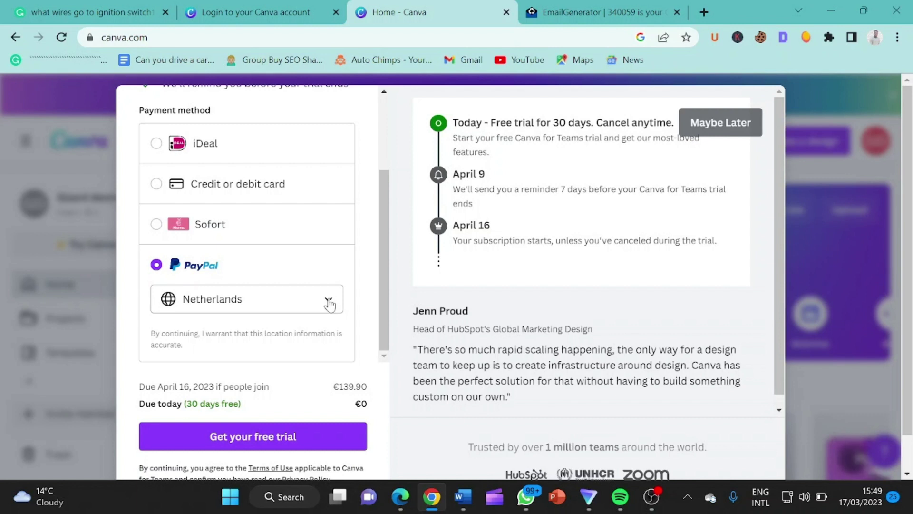
click(330, 303)
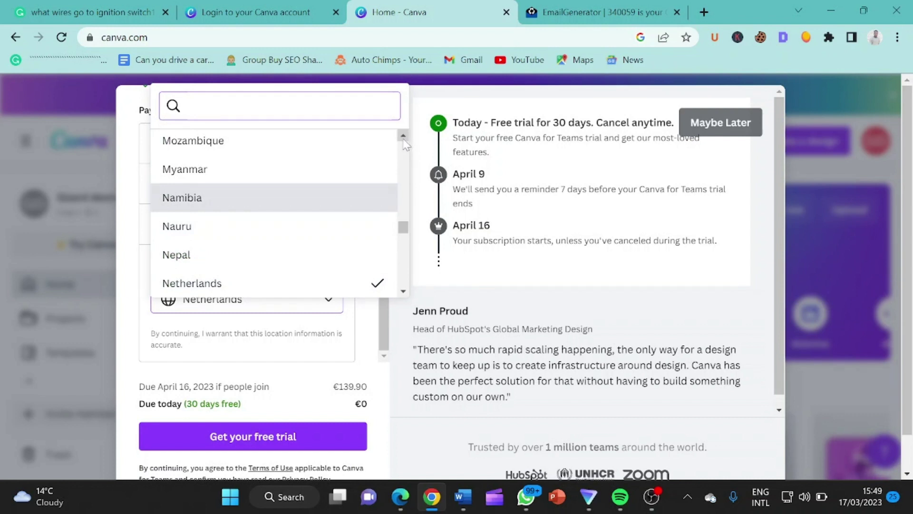
scroll(403, 139, up, 2)
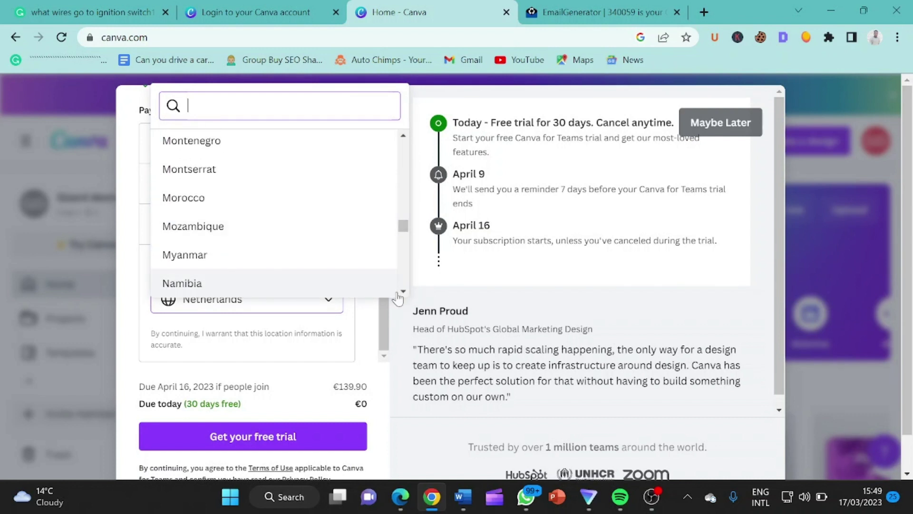
scroll(404, 291, down, 3)
scroll(403, 292, down, 3)
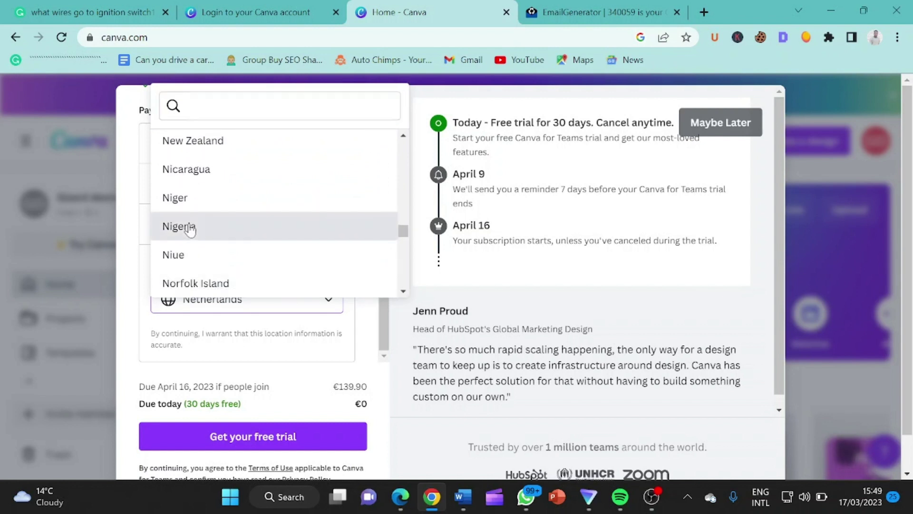
click(190, 227)
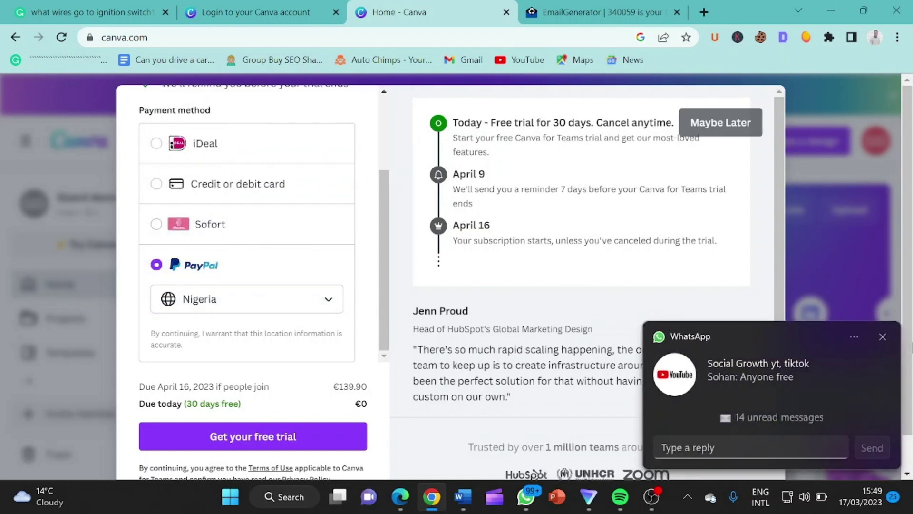
click(884, 341)
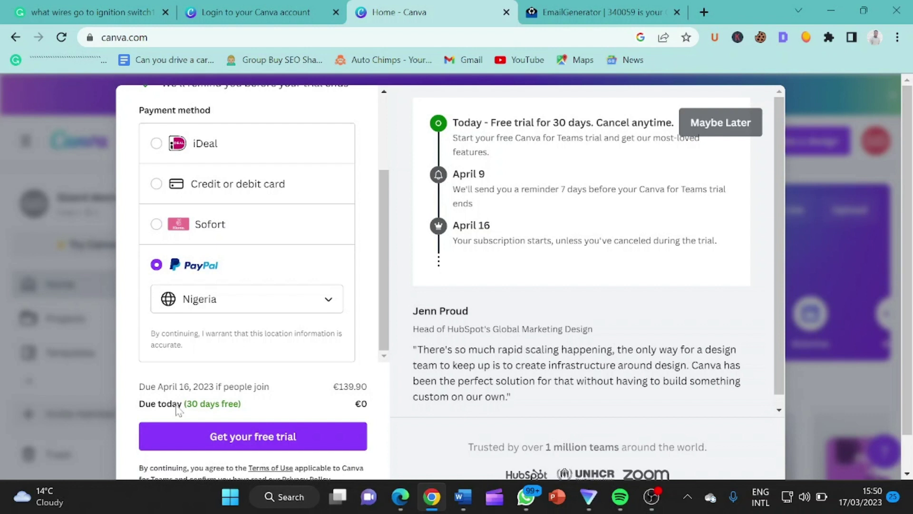
Step: Start the free-trial PayPal checkout and scroll its popup to the Quick security check
click(235, 440)
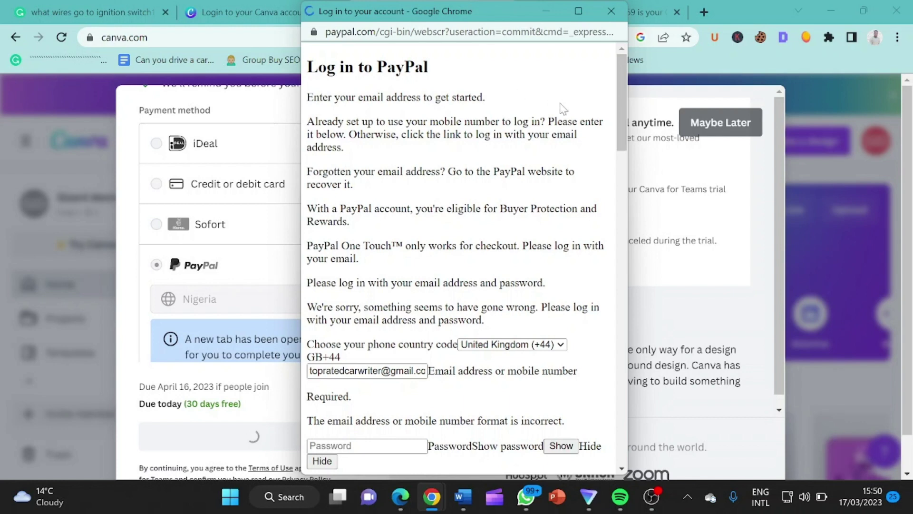
drag(620, 127, 605, 397)
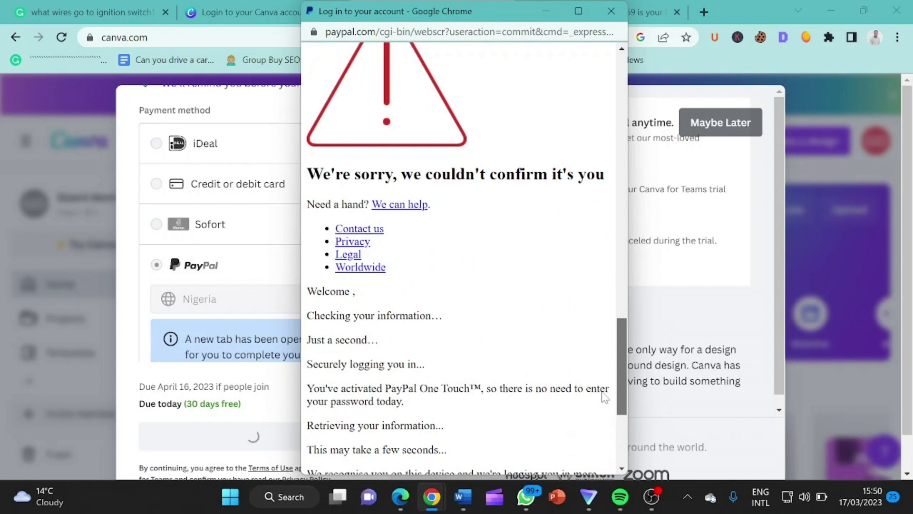
scroll(604, 400, down, 2)
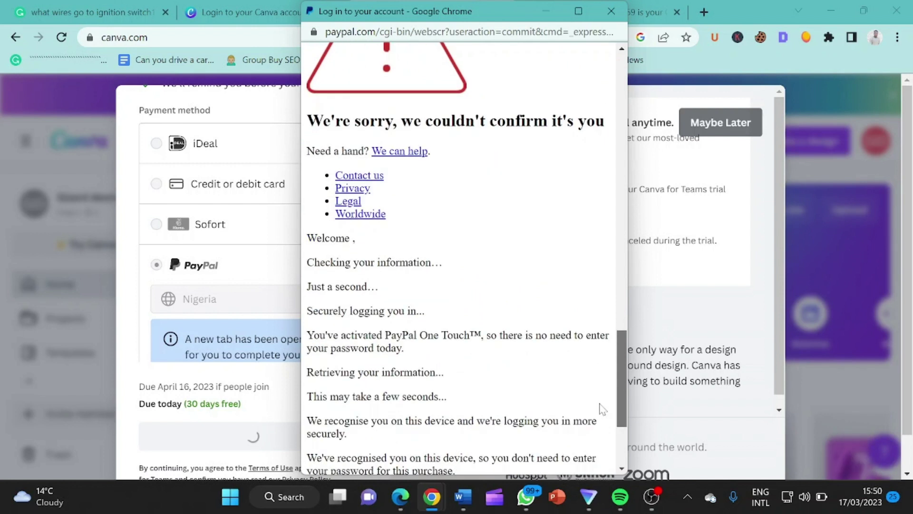
scroll(602, 409, up, 8)
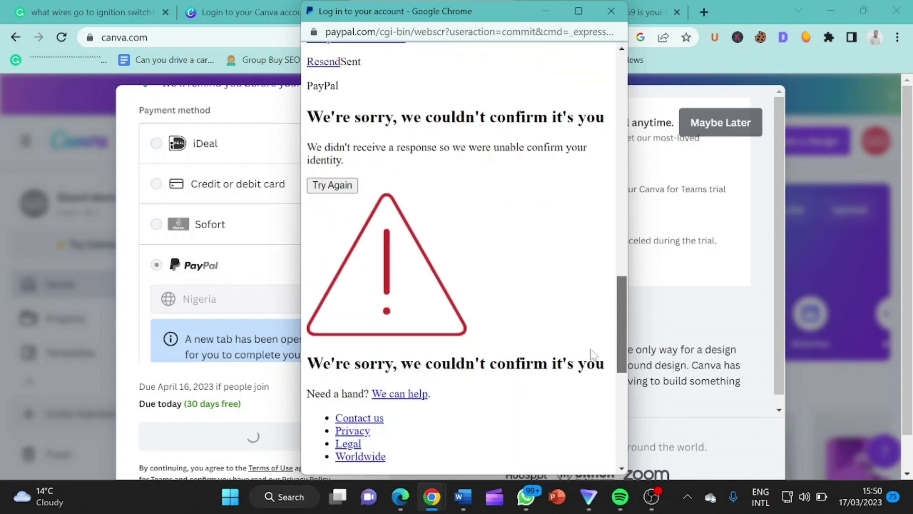
scroll(589, 295, up, 5)
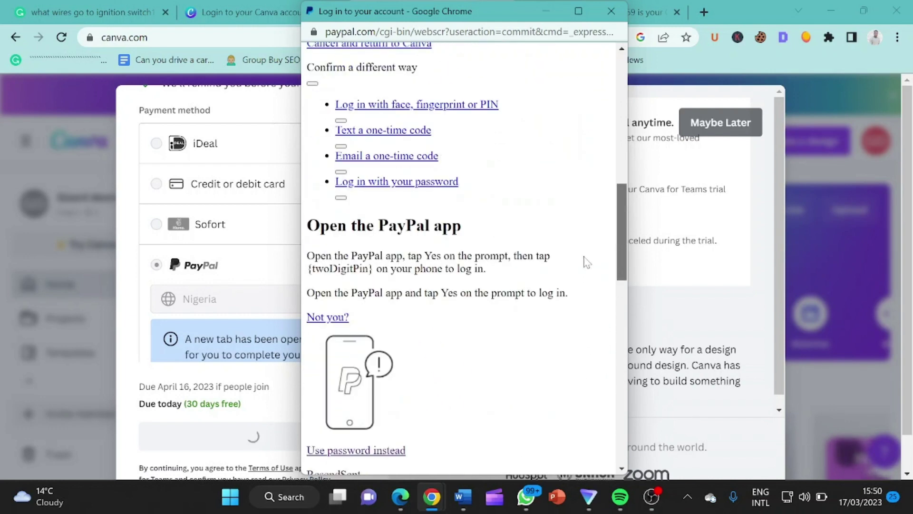
scroll(587, 262, down, 3)
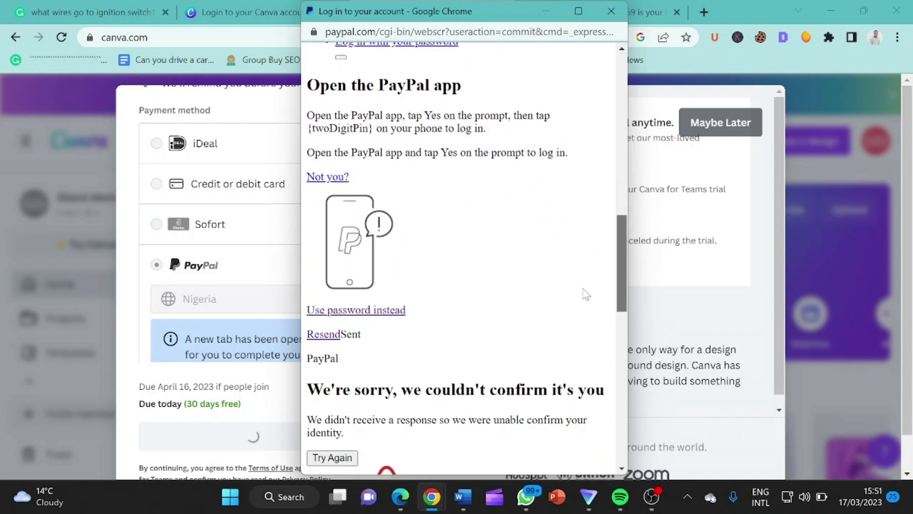
scroll(587, 286, up, 5)
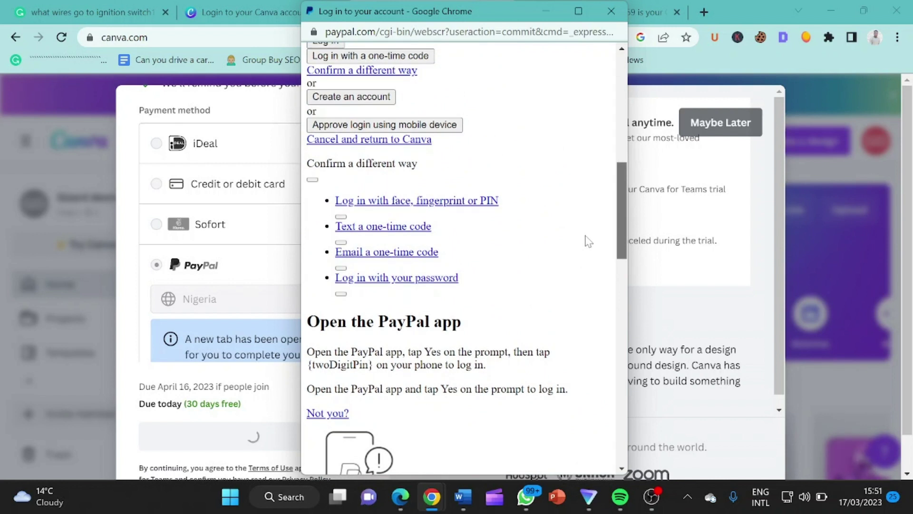
scroll(589, 241, down, 2)
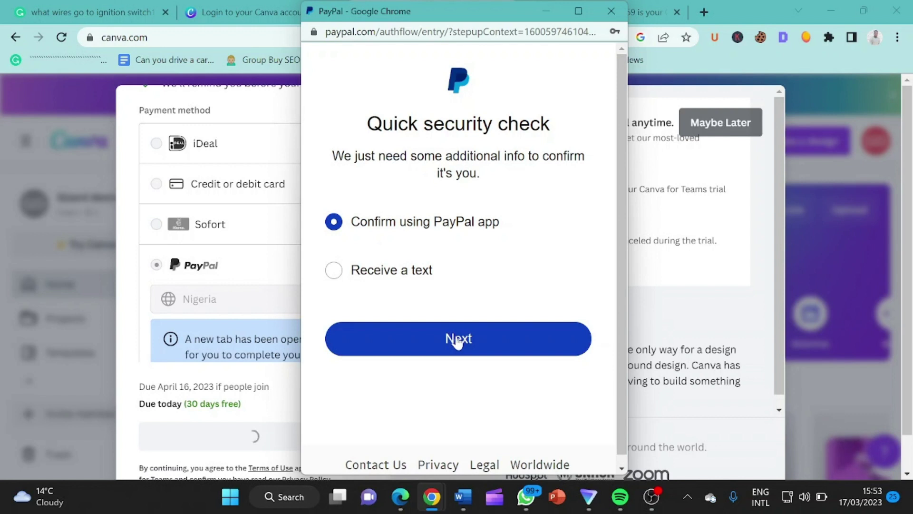
Step: Switch PayPal's identity check from app confirmation to a security code sent by text
click(456, 339)
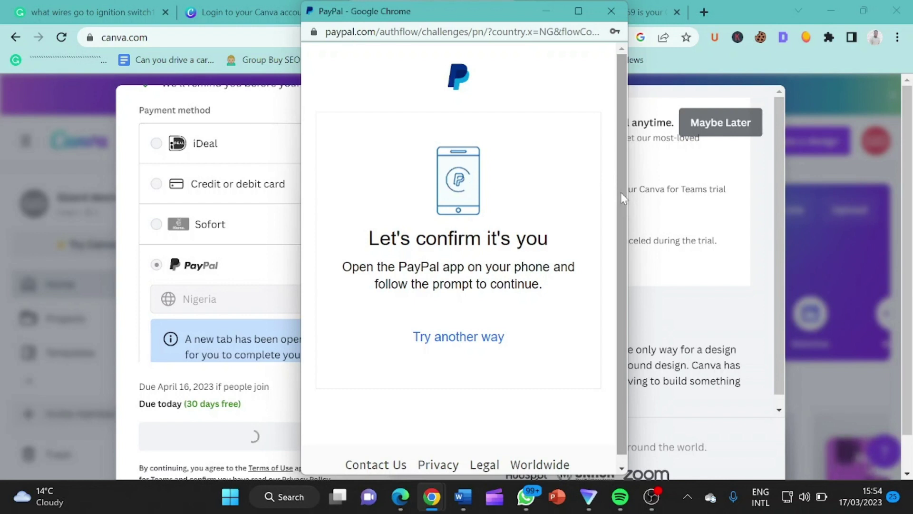
click(466, 338)
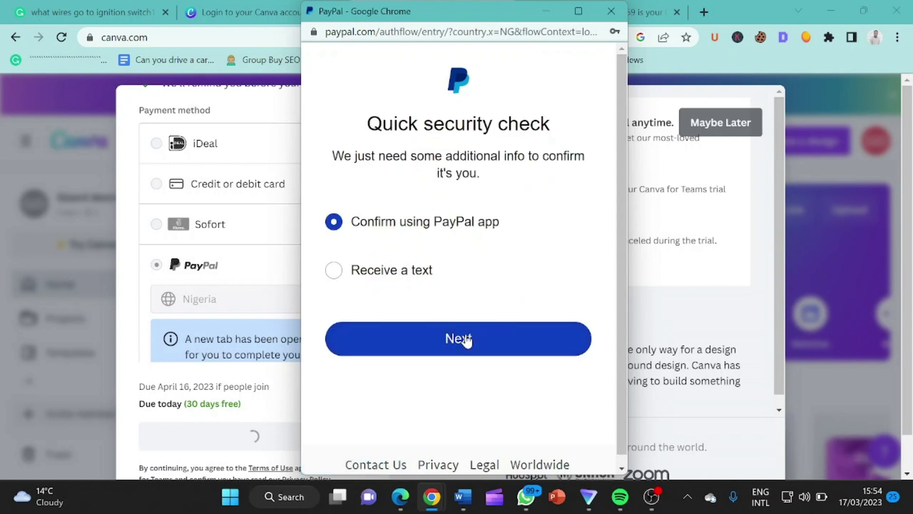
click(333, 278)
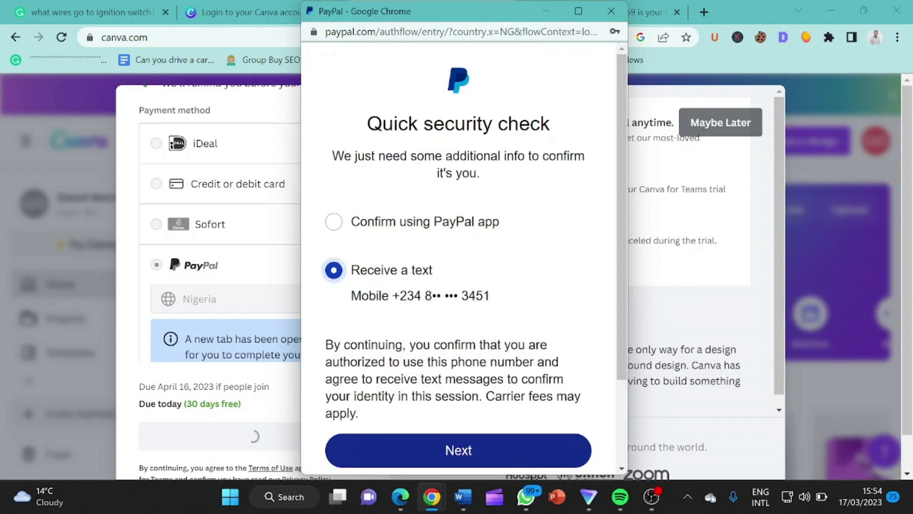
click(459, 451)
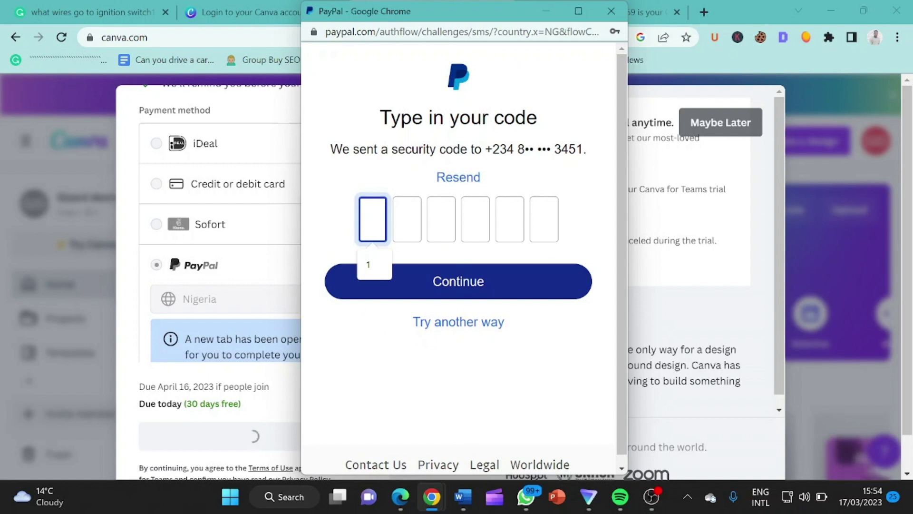
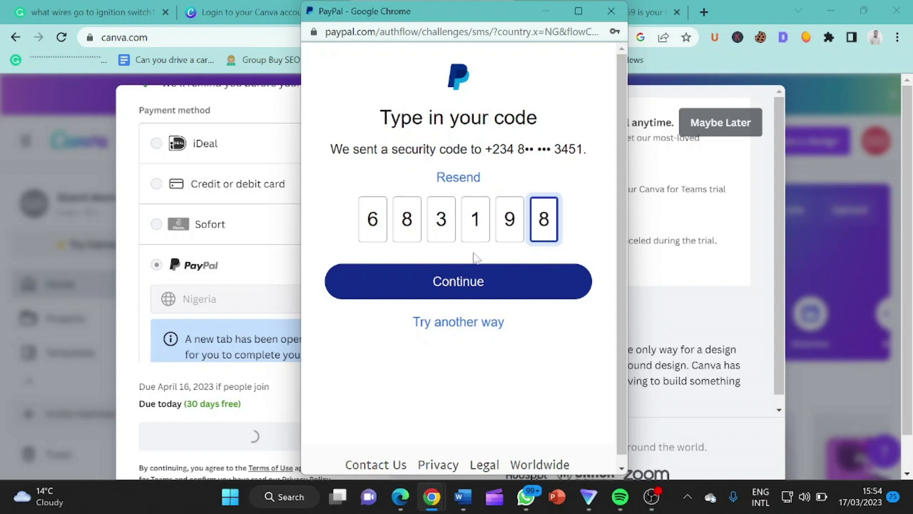
Step: Enter the six-digit texted security code and submit it
click(466, 280)
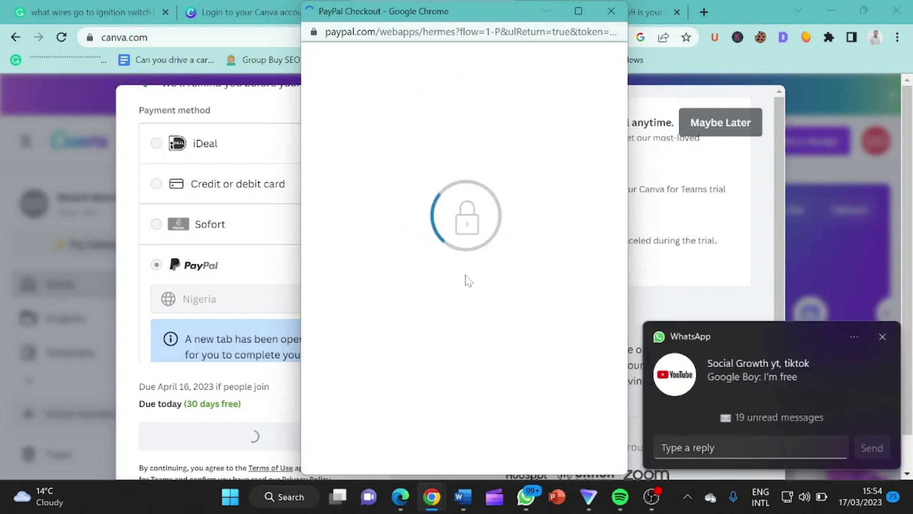
Step: Dismiss the WhatsApp notification and approve the bank payment to Canva with Agree & Pay
click(882, 337)
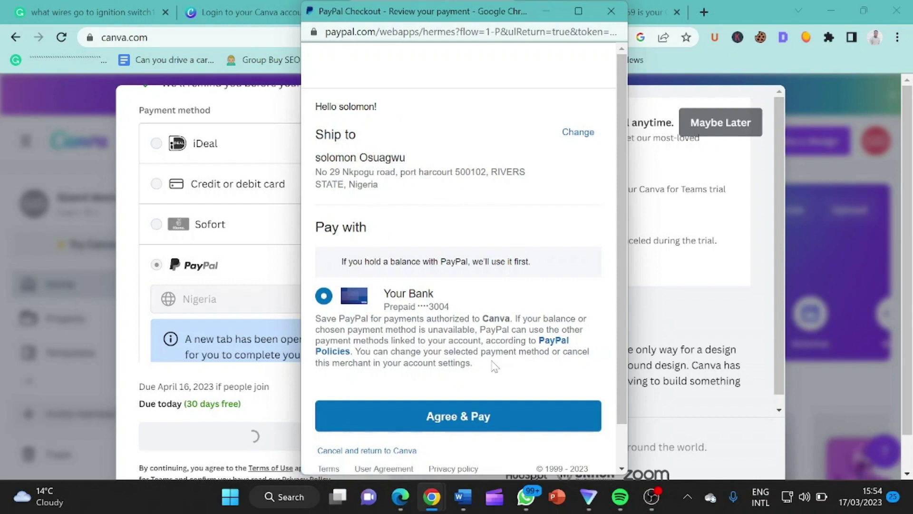
click(467, 421)
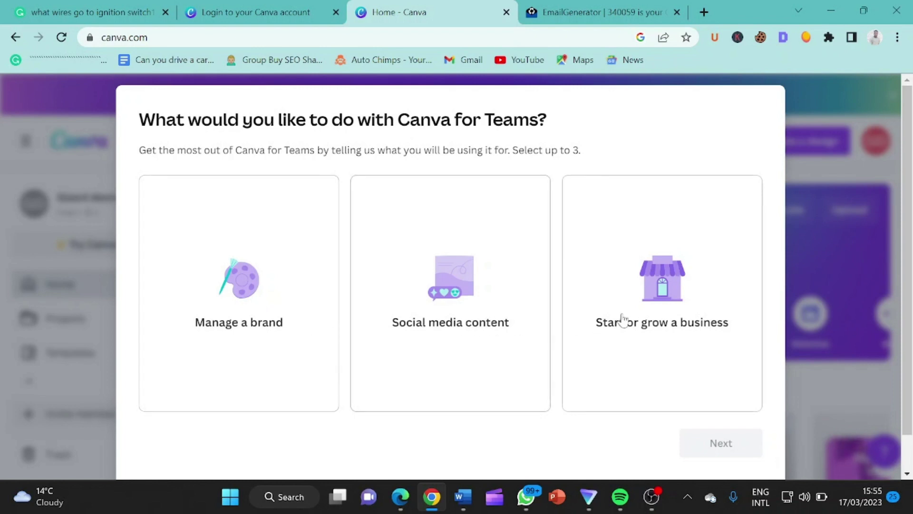
Step: Choose 'Start or grow a business', skip brand setup, and opt in to Canva emails
click(670, 314)
click(718, 444)
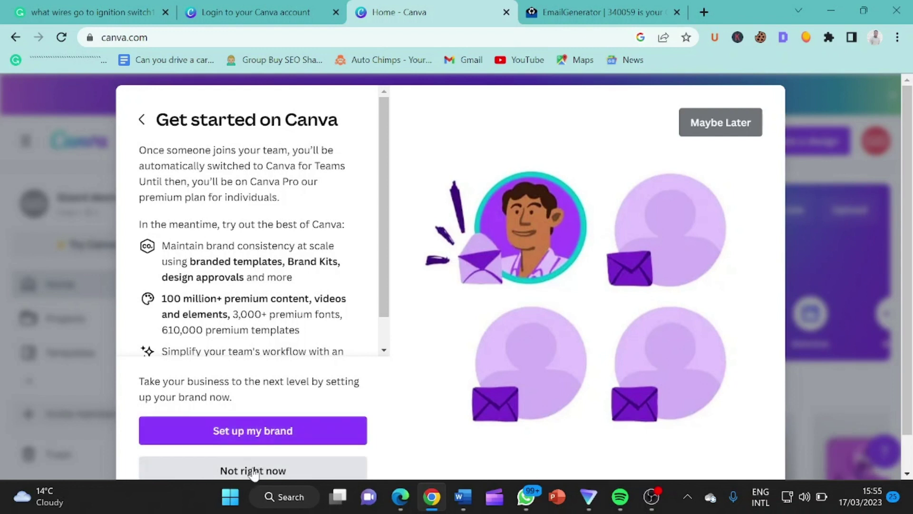
click(286, 470)
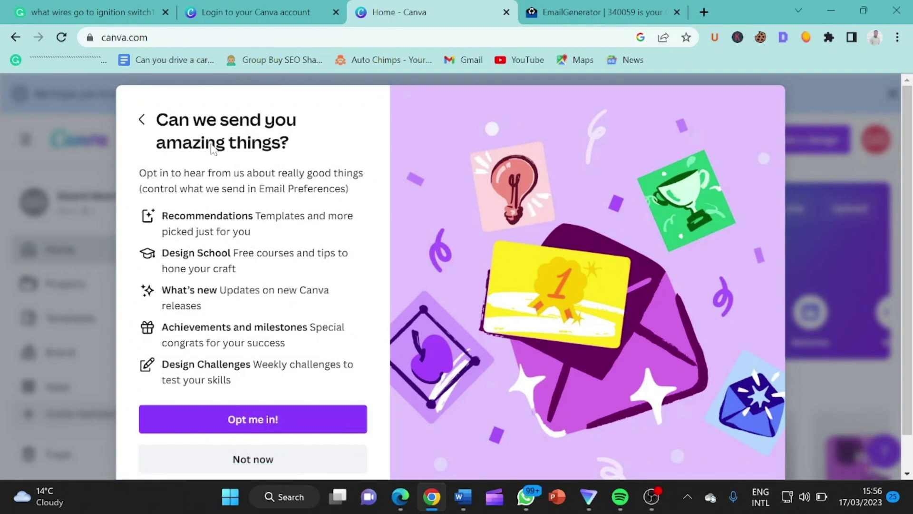
click(237, 418)
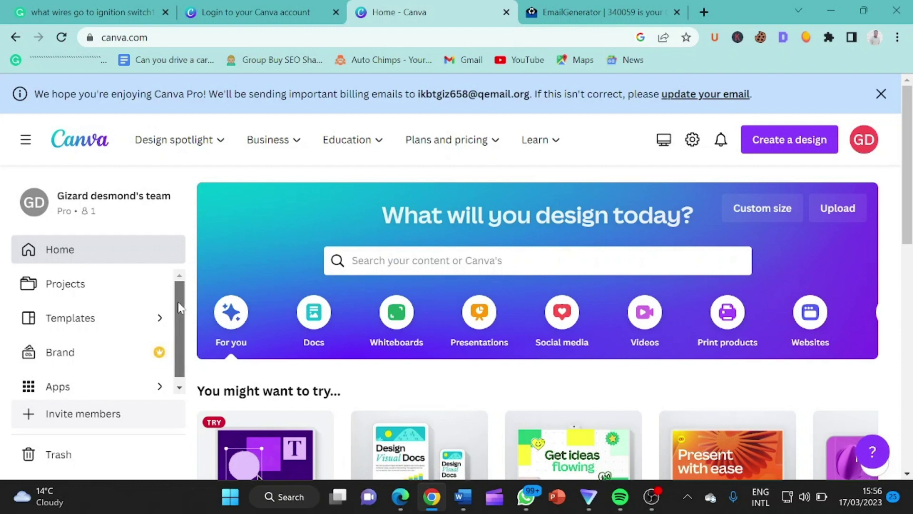
Step: Check the EmailGenerator inbox tab, then return to the Canva Home tab showing the Pro team
mouse_move(177, 302)
mouse_down()
mouse_move(178, 323)
mouse_move(184, 306)
mouse_up()
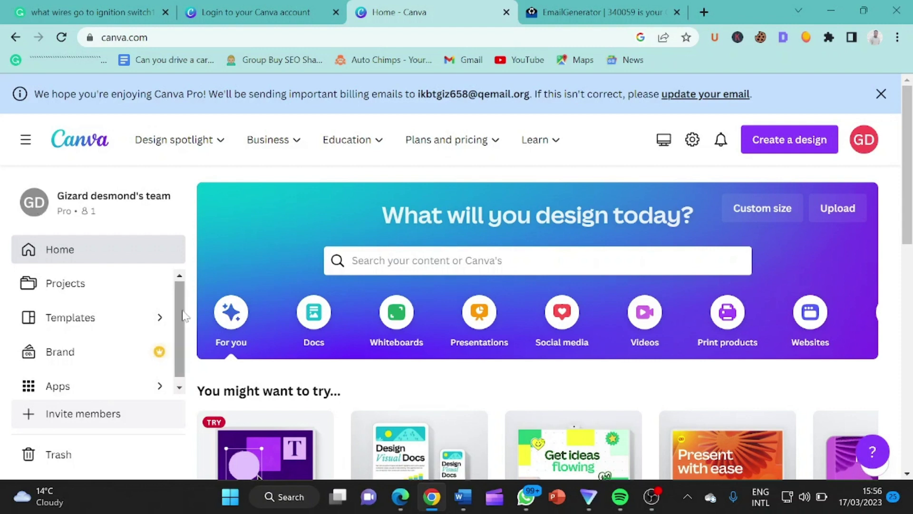
scroll(185, 335, down, 1)
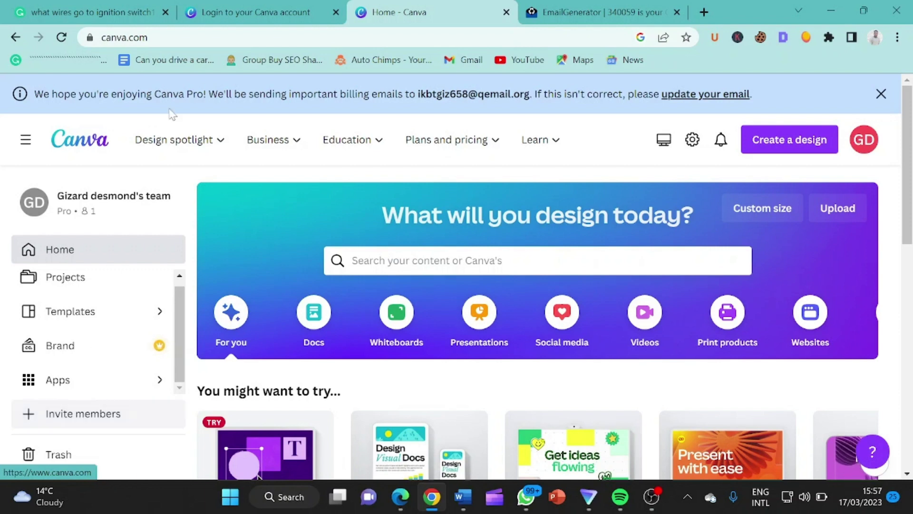
click(588, 11)
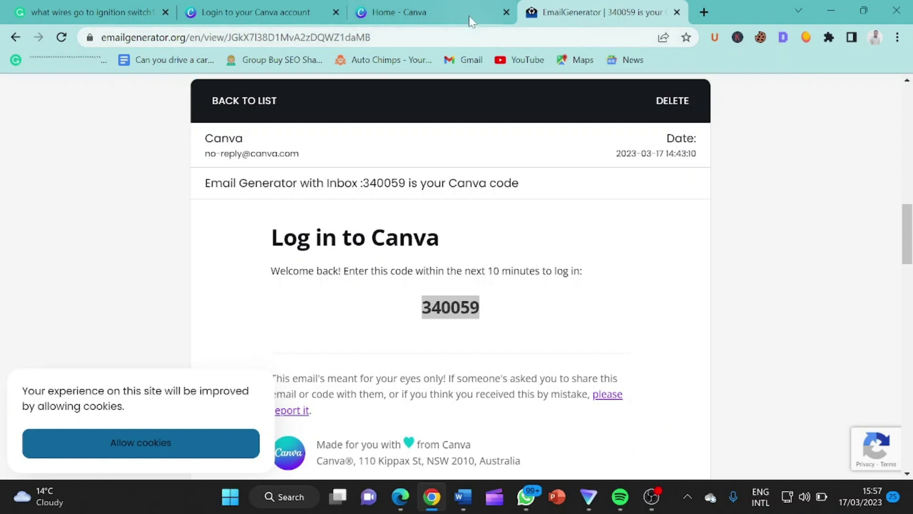
click(424, 14)
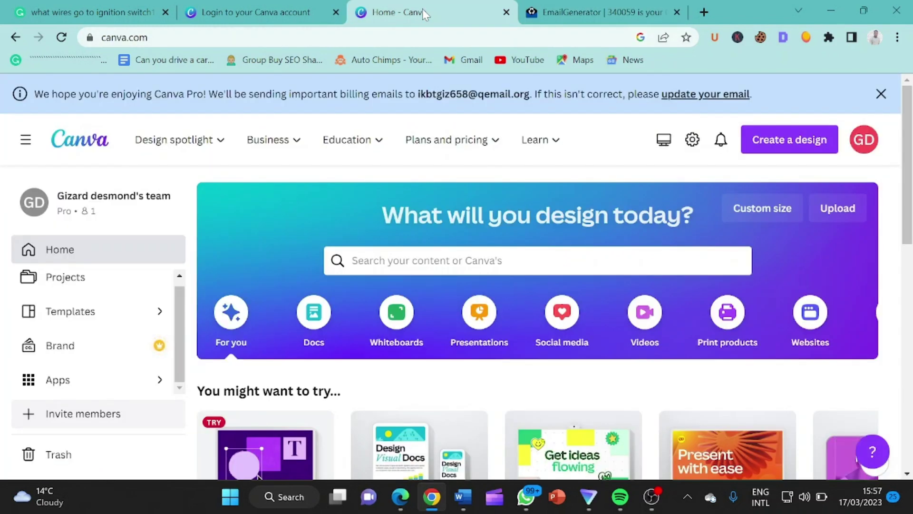